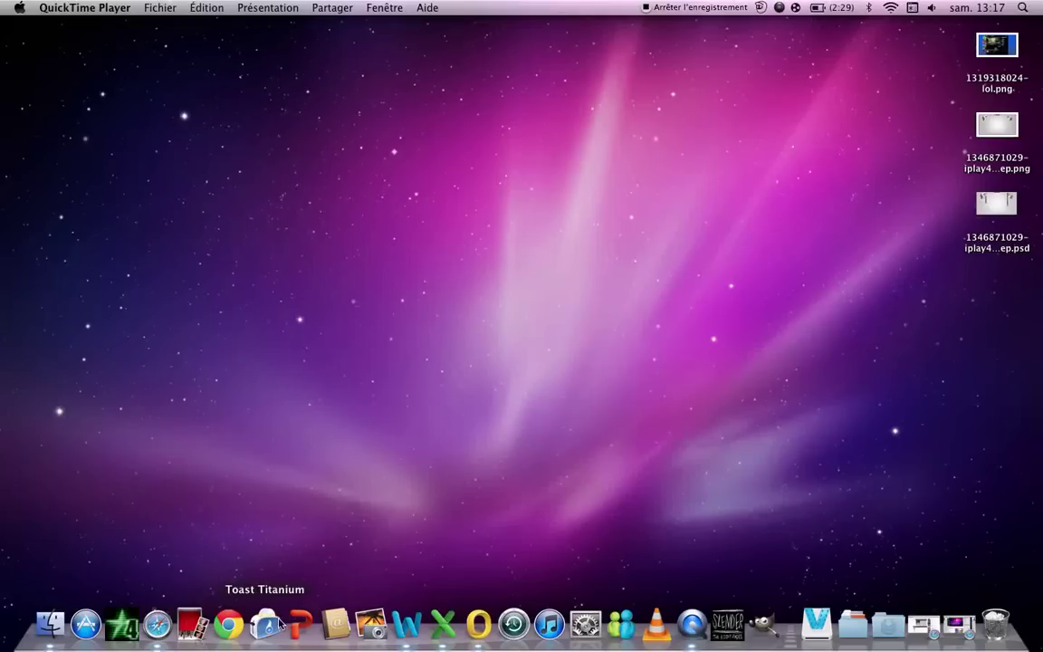
Step: Launch Word, create a blank 'Vide' publication, and stretch its text box much taller
left_click(414, 626)
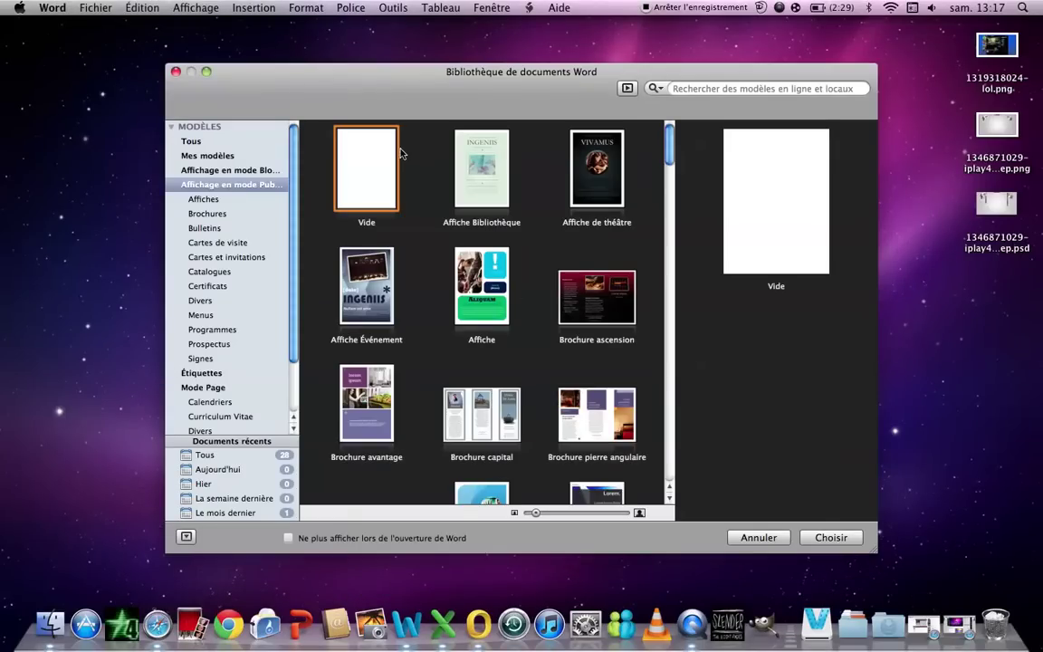
double_click(390, 174)
left_click(464, 229)
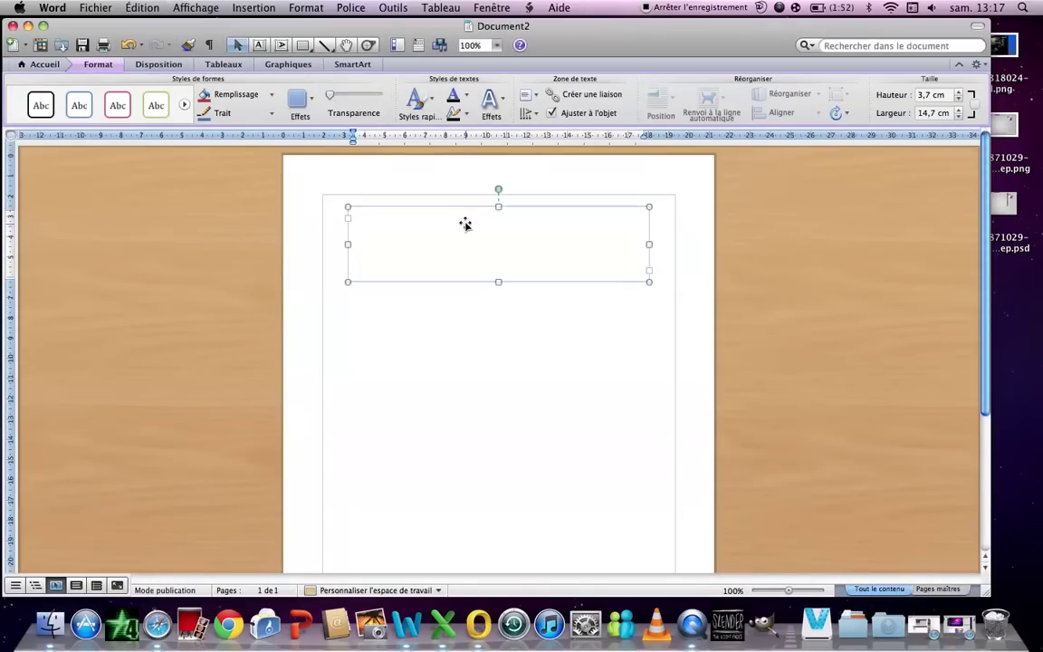
left_click_drag(497, 281, 496, 504)
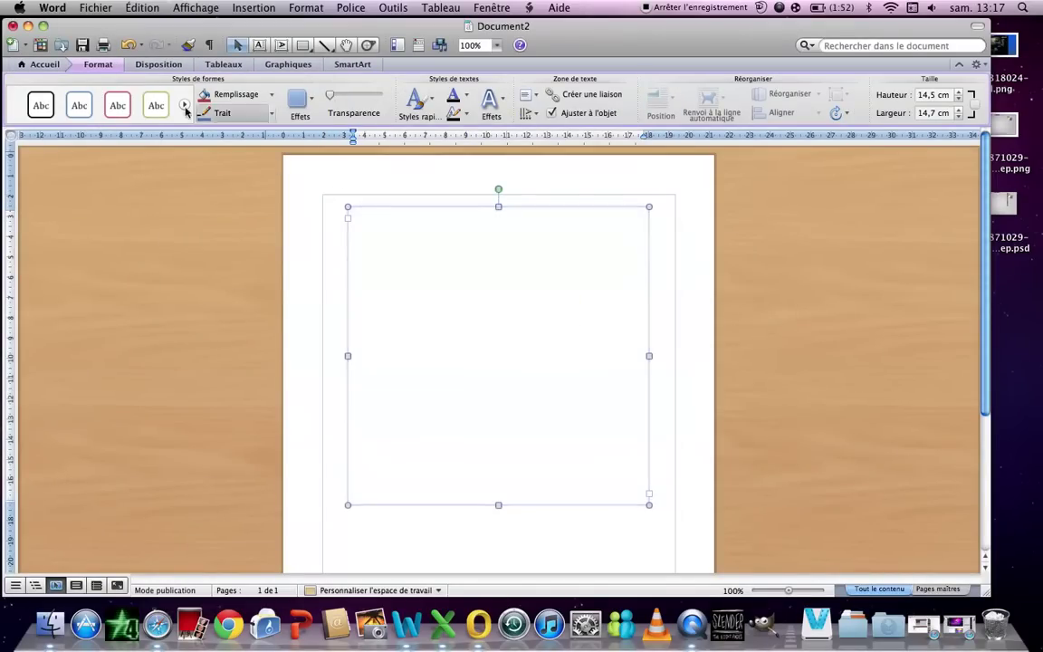
Step: Set the text size to 48 pt, type a trial caption about downloading GIMP, then erase it
left_click(50, 63)
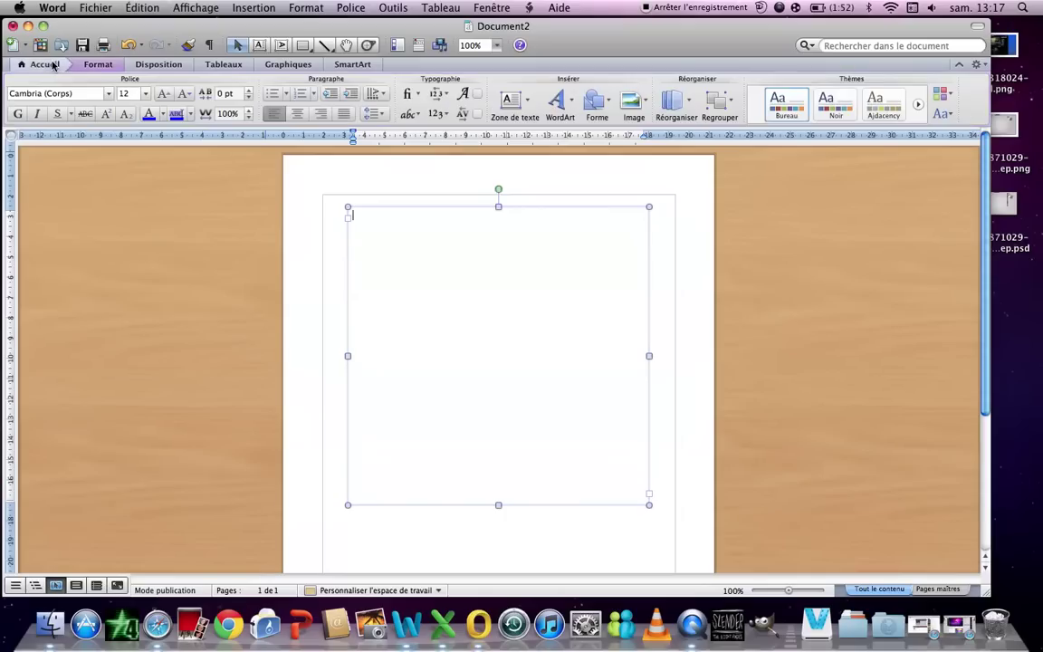
left_click(146, 94)
left_click(123, 247)
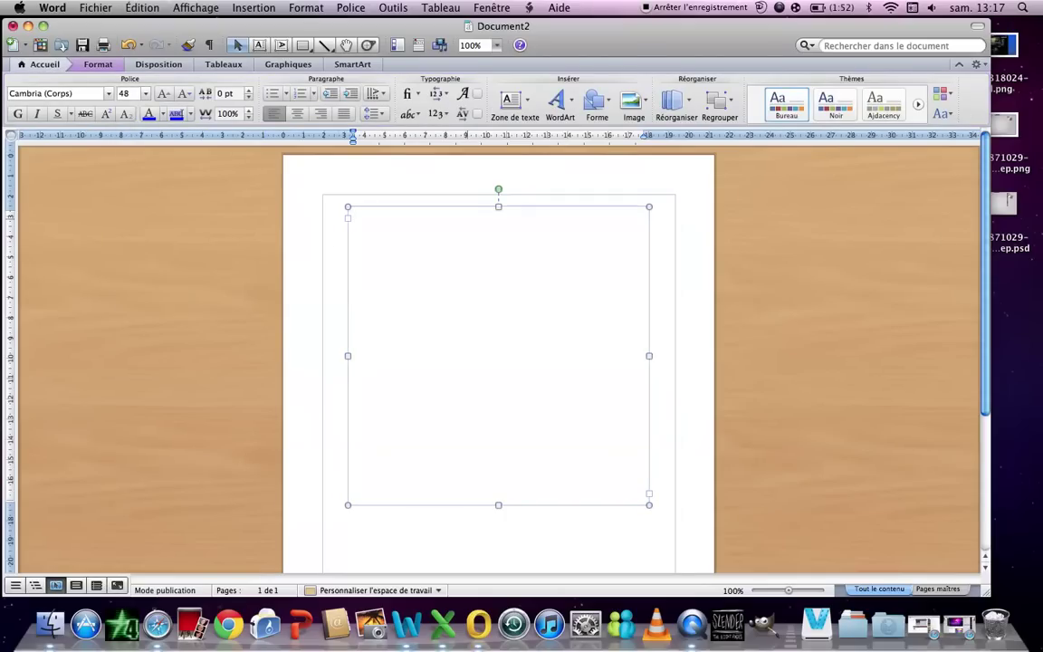
type("Tem")
key("BackSpace")
type("lechagrge")
type("r Gi")
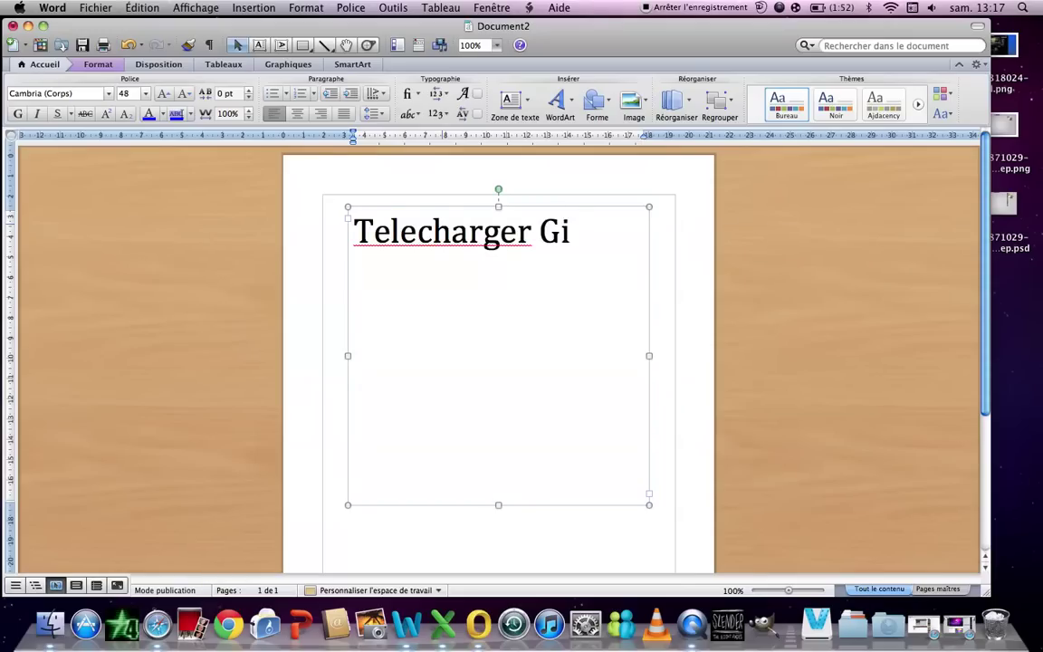
type("mp sur mac")
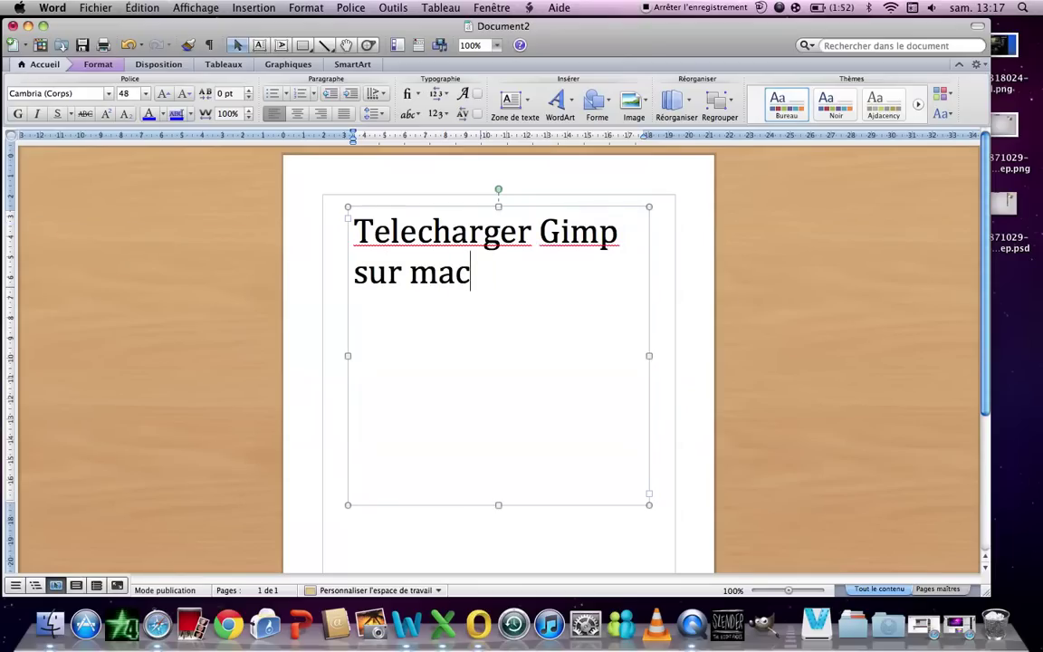
key("super+a")
key("BackSpace")
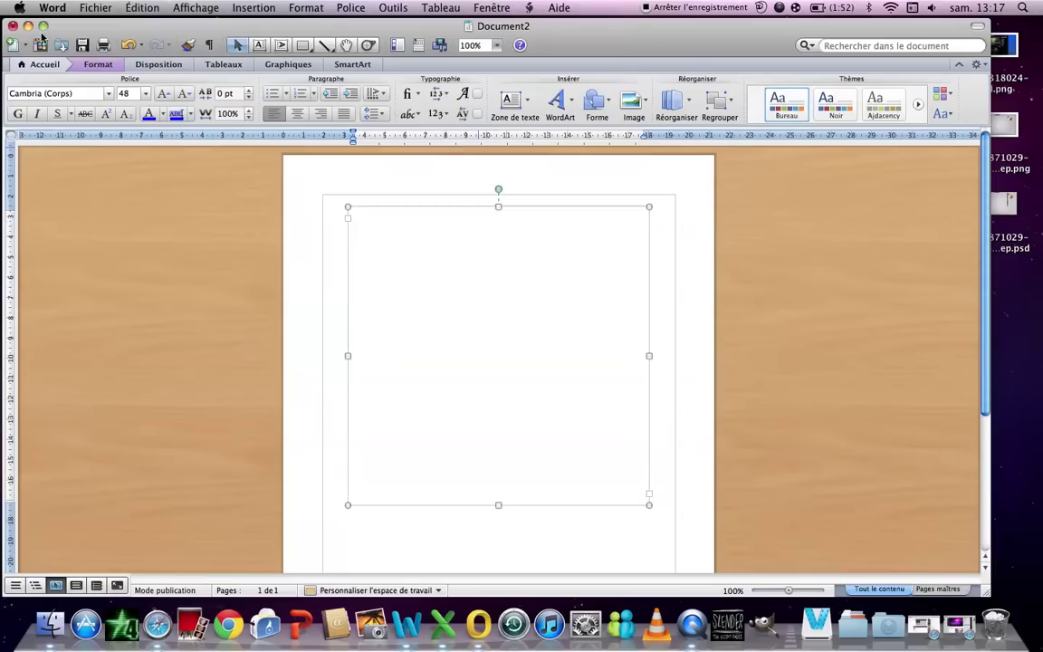
Step: Minimise Word, open GIMP from its disk image, and confirm the downloaded-app warning with Ouvrir
left_click(28, 25)
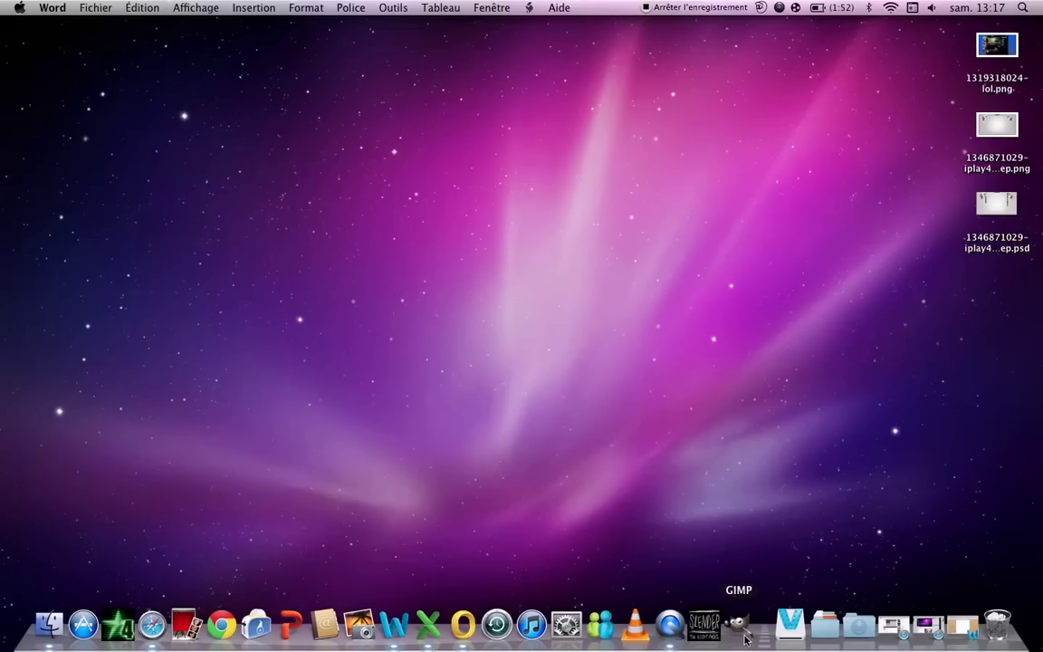
left_click(745, 631)
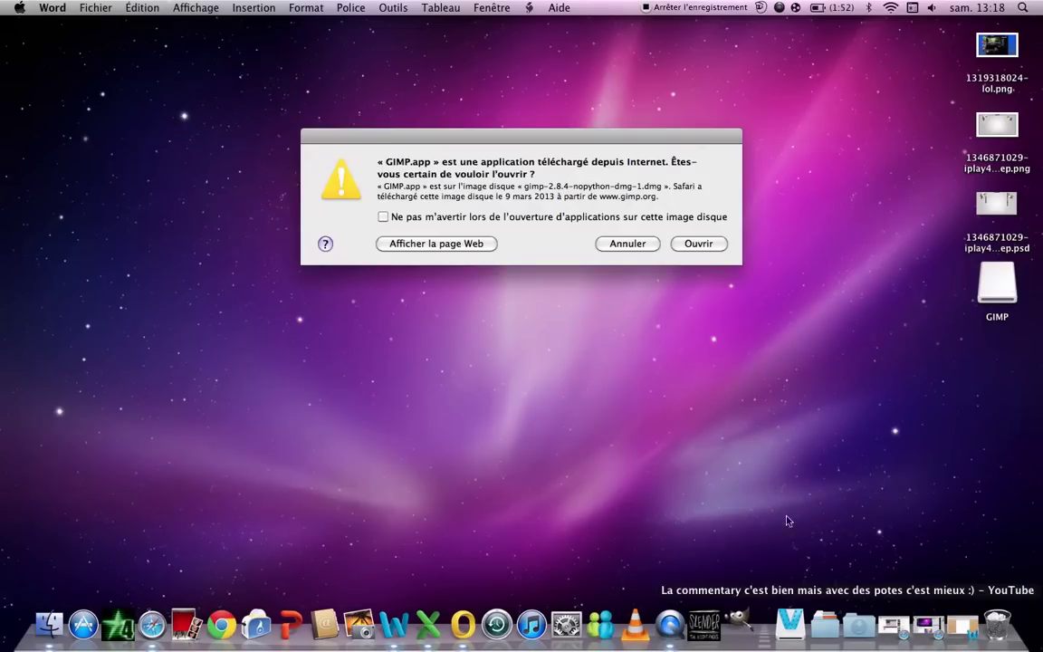
left_click(703, 248)
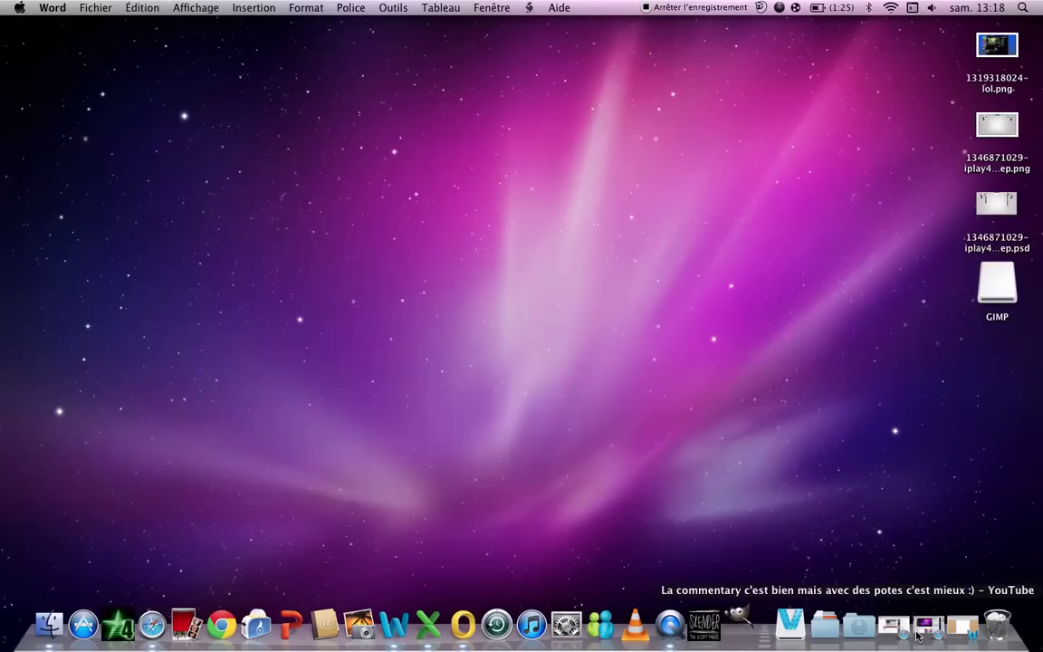
Step: Restore Safari and search Google for 'telechager gimp sur mac'
left_click(917, 636)
scroll(412, 303, "down", 2)
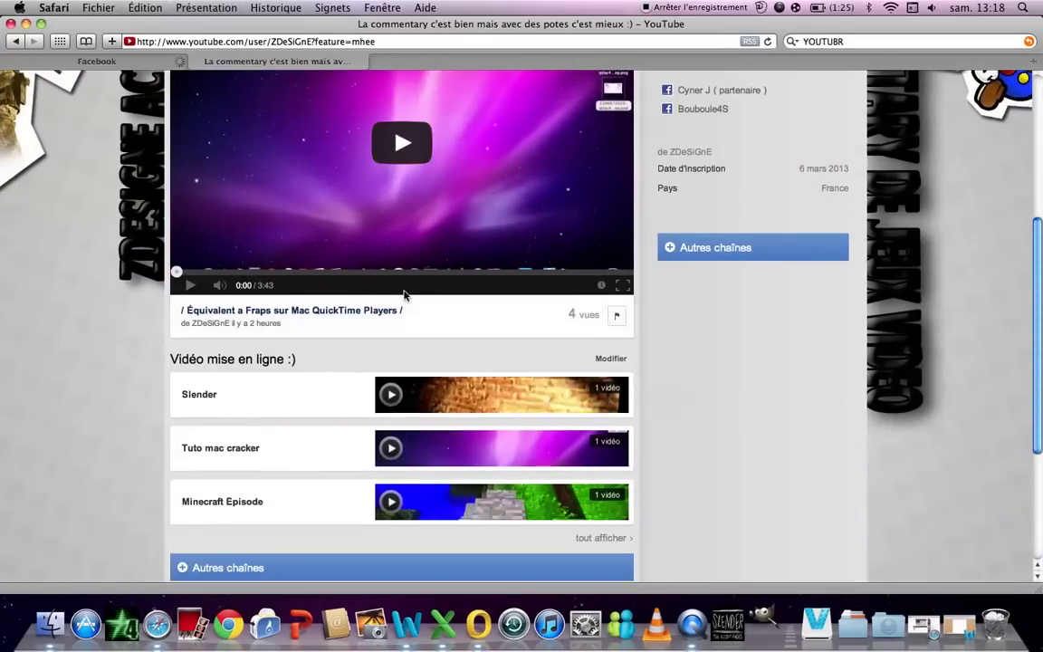
scroll(404, 295, "up", 2)
left_click(775, 41)
type("crz")
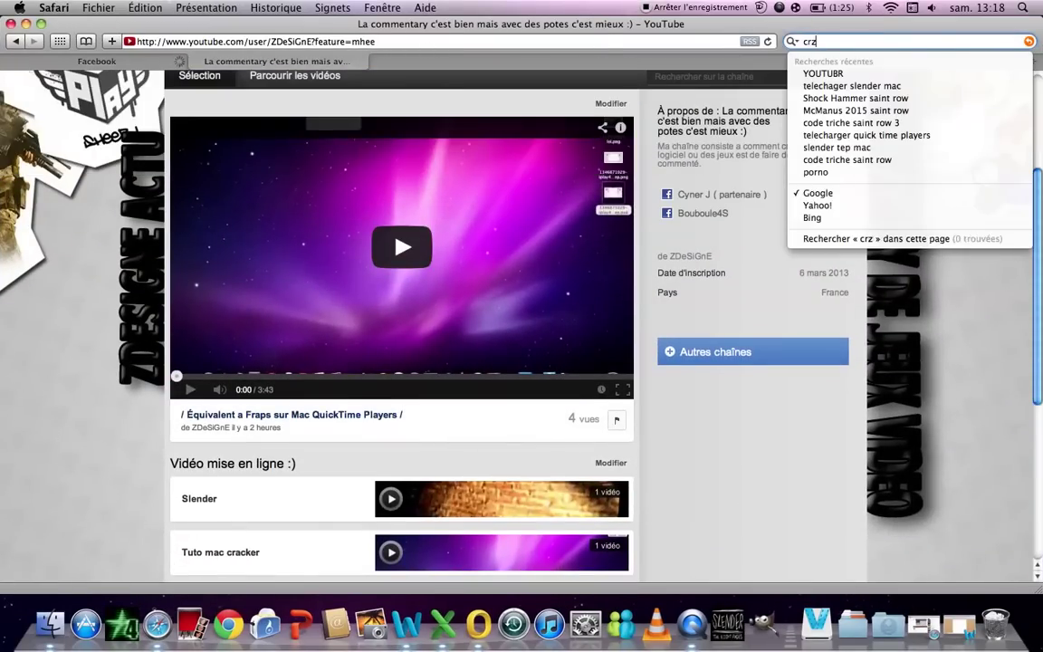
key("Escape")
type("t")
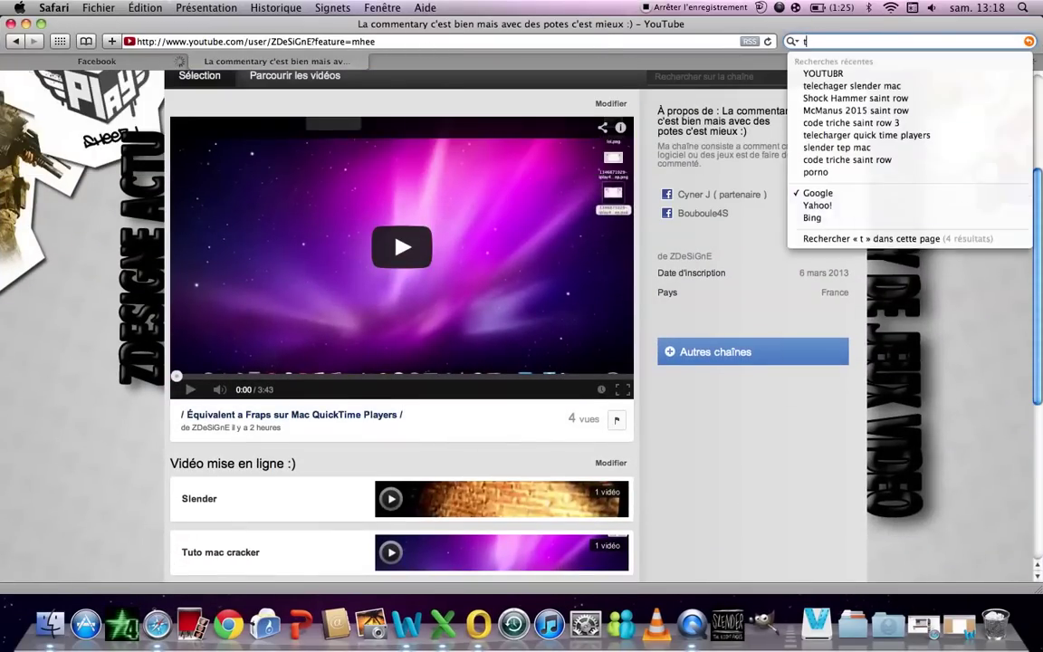
type("elechager ")
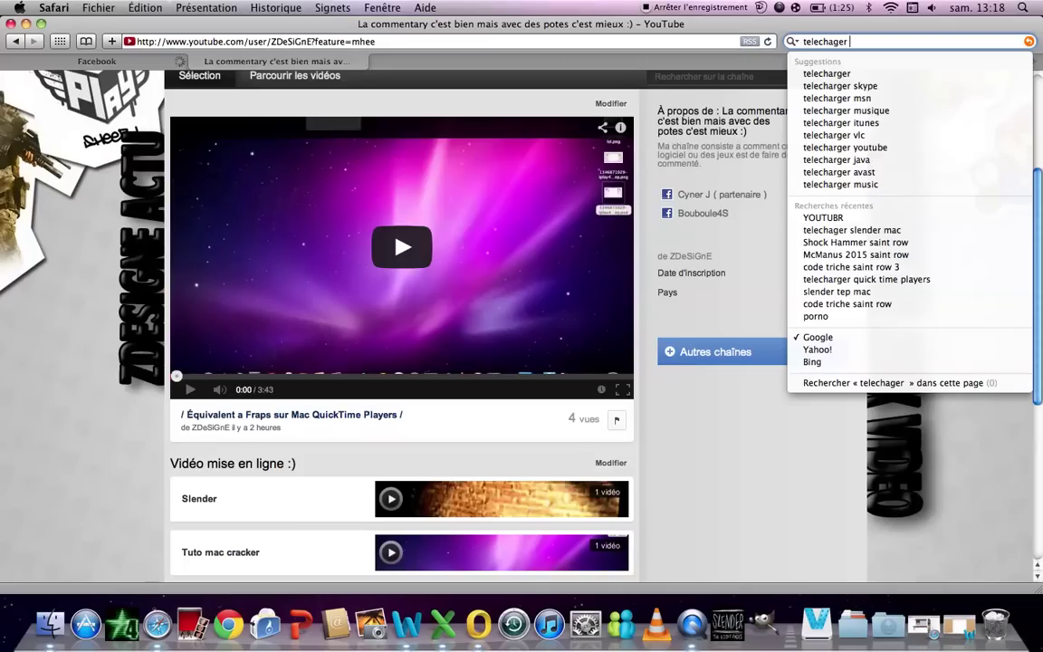
type("gimp")
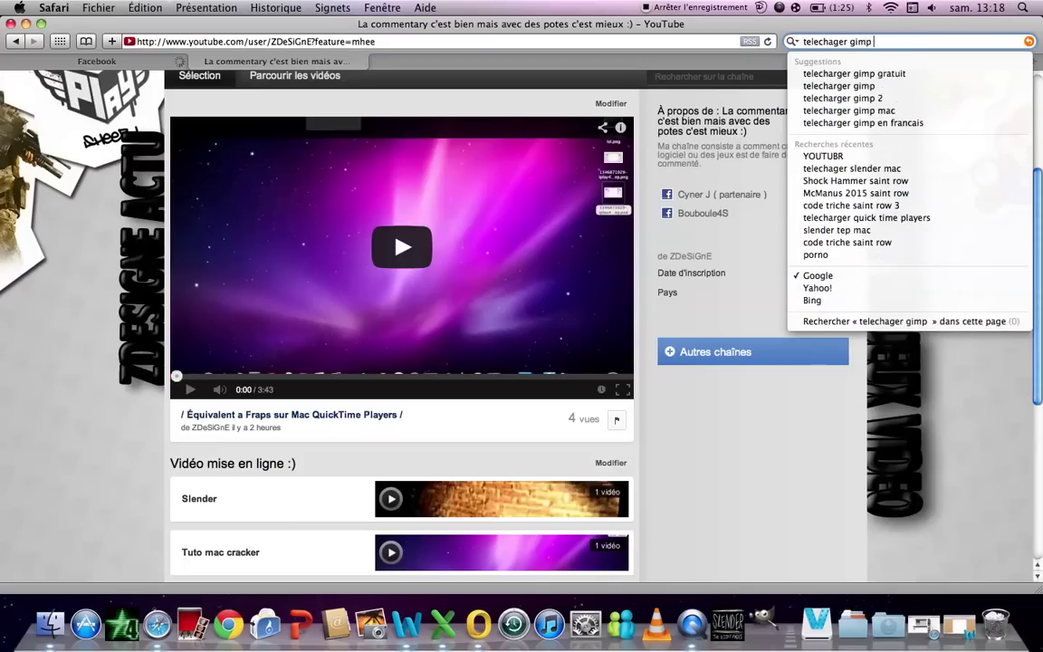
type(" sur mac")
key("Return")
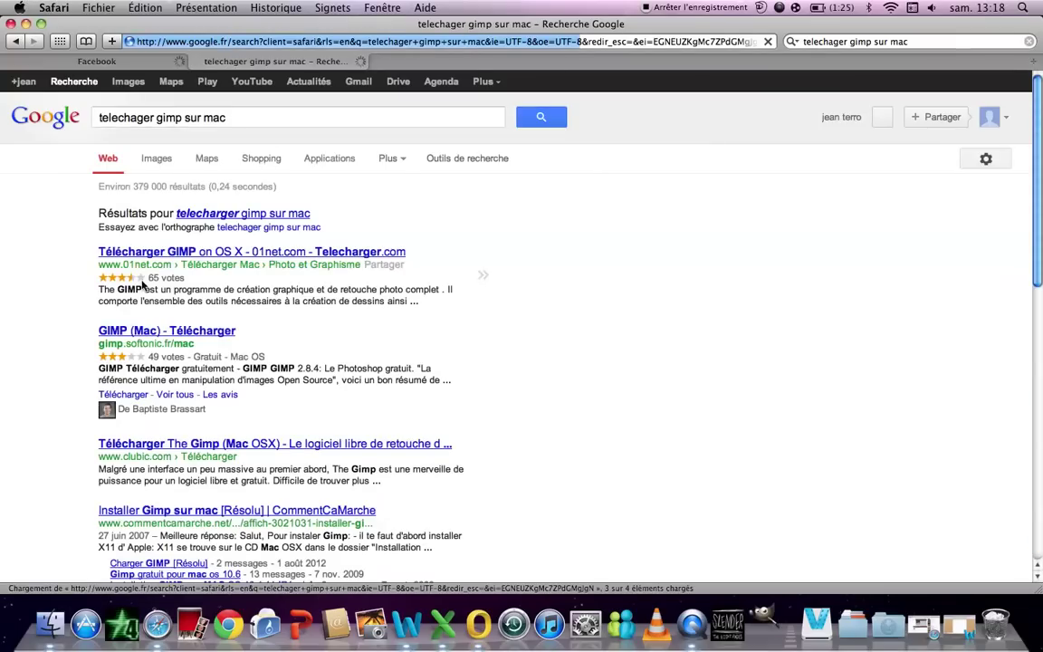
Step: Open the 01net GIMP on OS X download result and scroll through the page
left_click(167, 258)
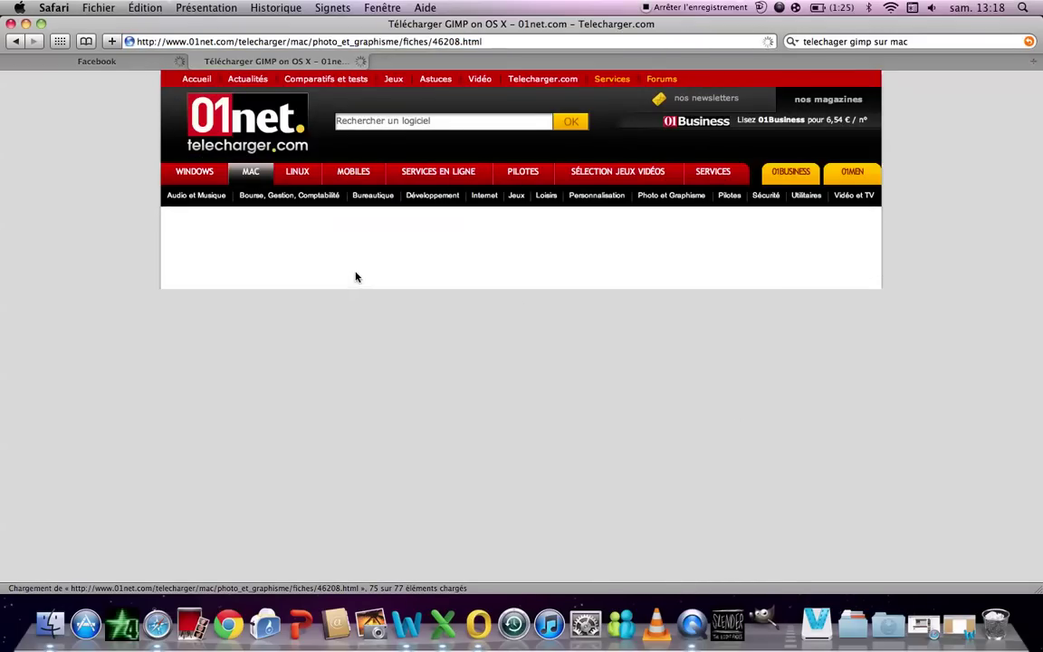
scroll(354, 274, "down", 3)
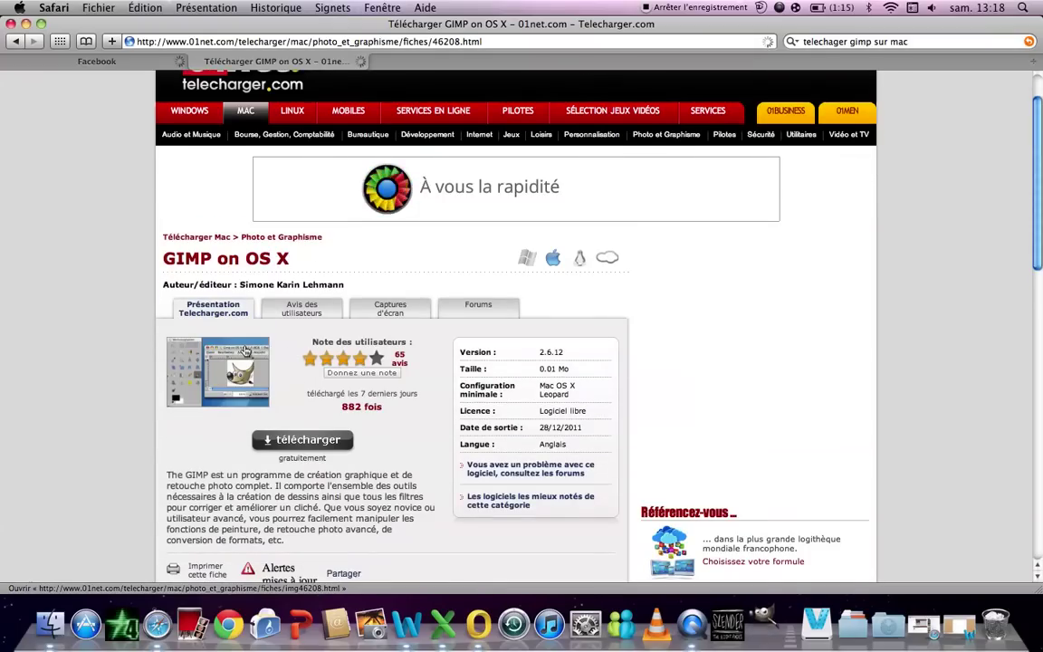
scroll(303, 426, "down", 2)
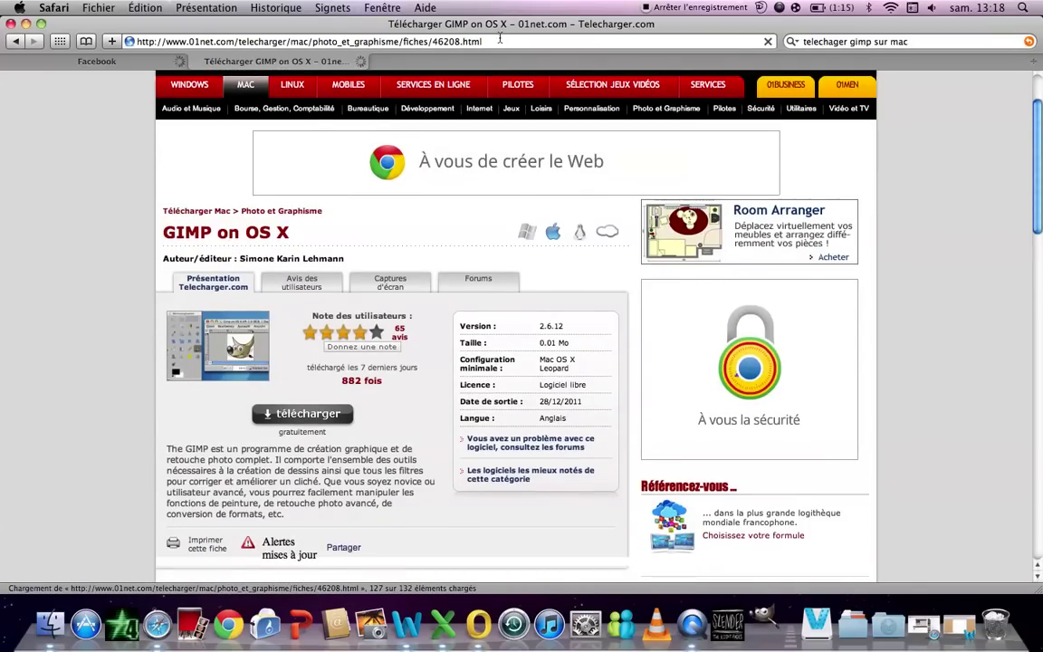
Step: Switch to the Facebook tab and back to the GIMP page, then minimise Safari
left_click(425, 46)
key("ctrl+shift+Tab")
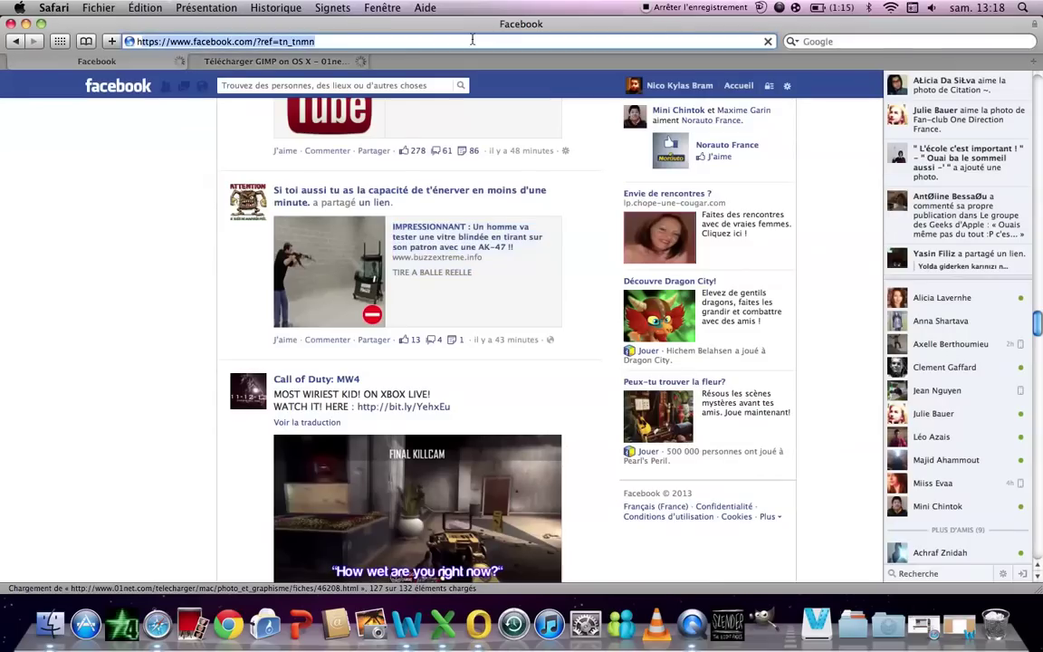
left_click(280, 62)
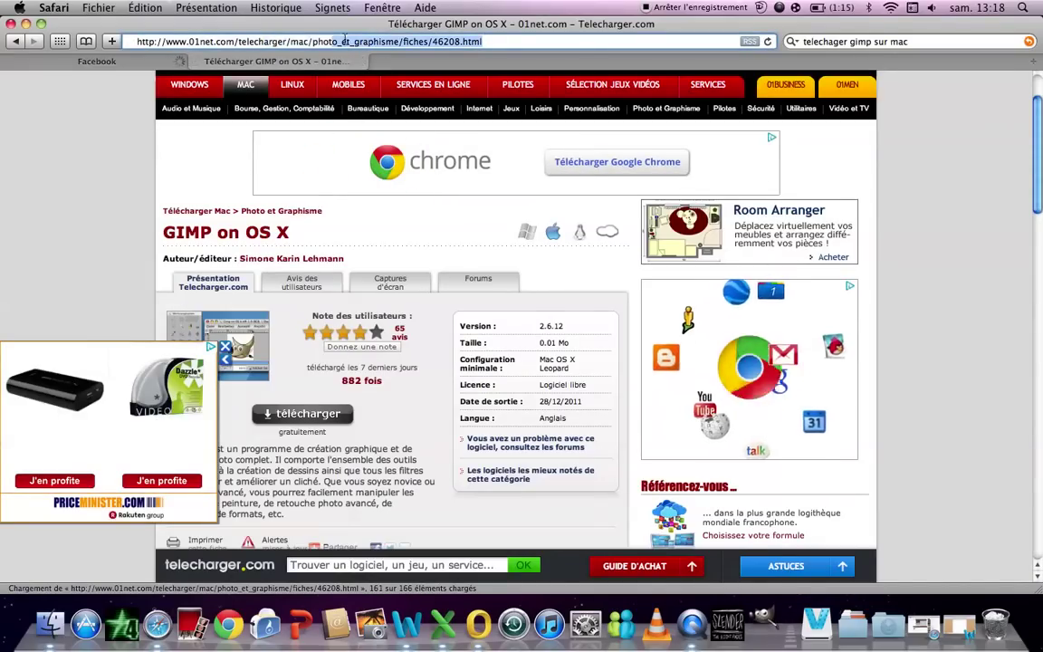
left_click_drag(142, 43, 279, 41)
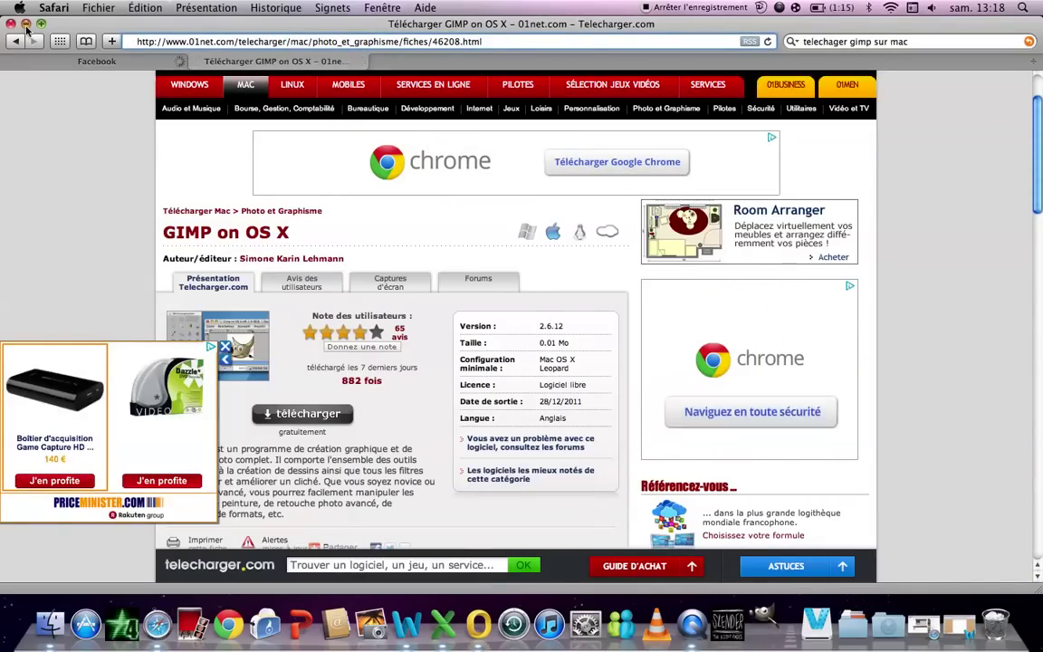
left_click(25, 23)
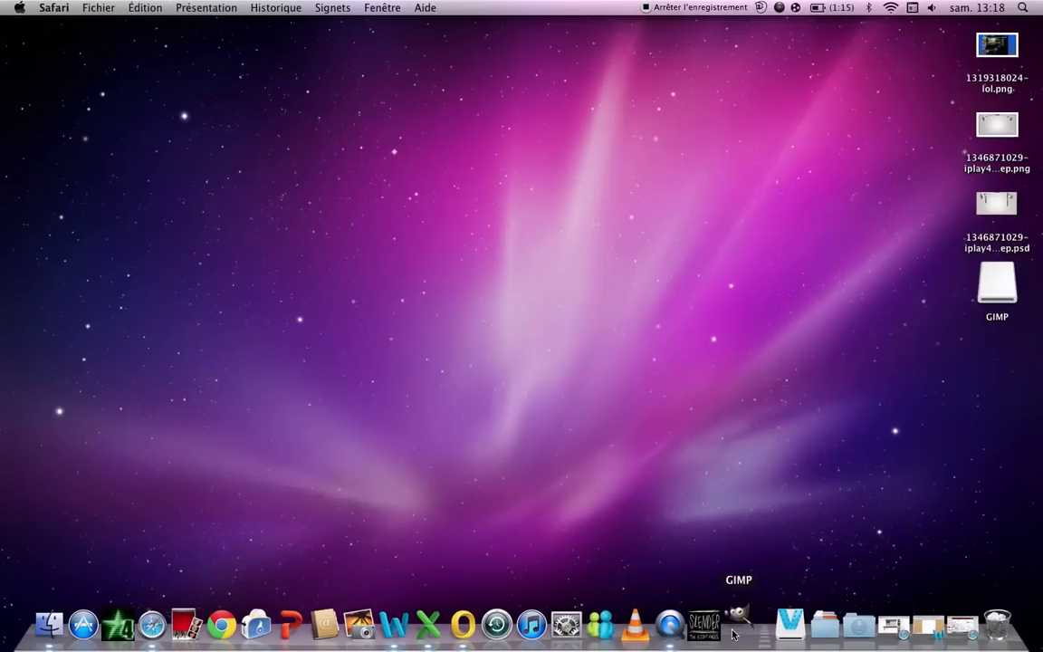
Step: Restore Word and write 'Il souvre quand ?' in the caption box, widening the box
left_click(928, 625)
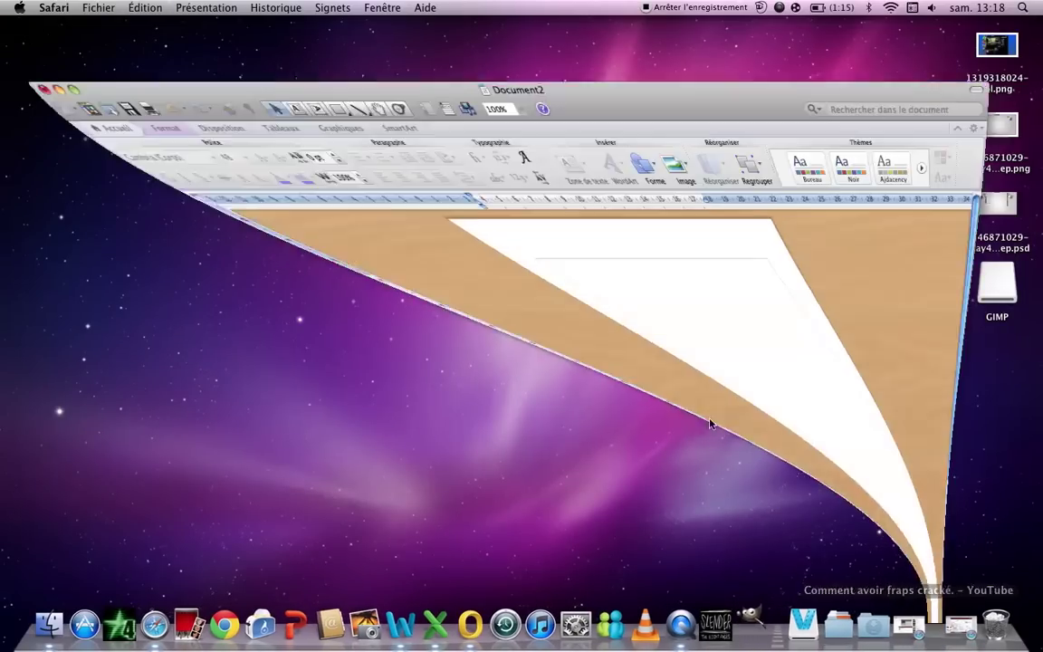
left_click(473, 297)
type("Il s")
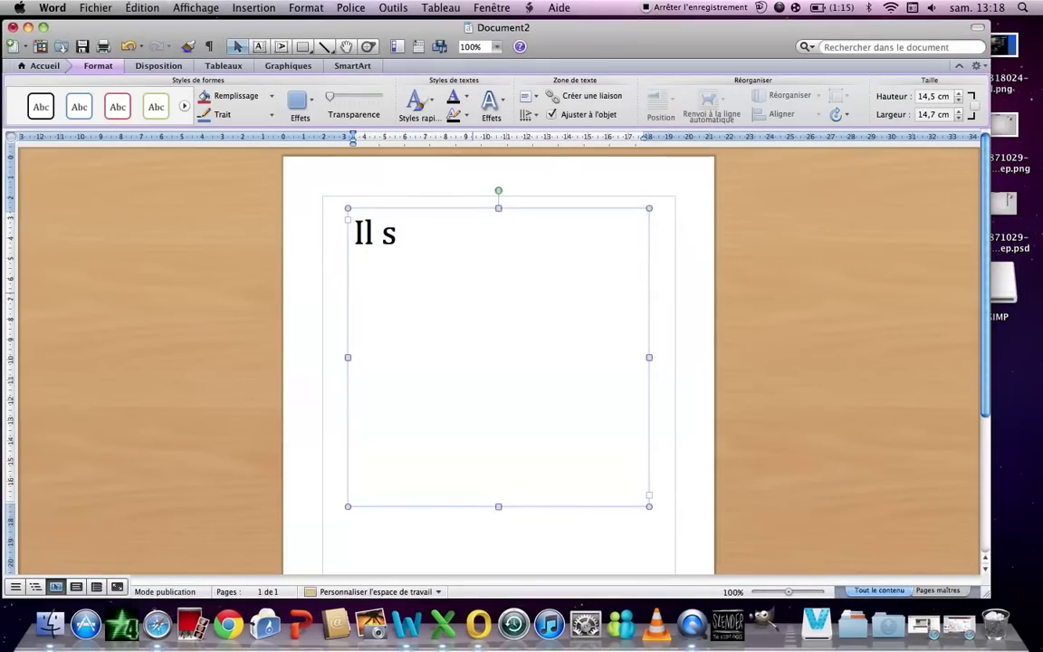
type("ouvre qu")
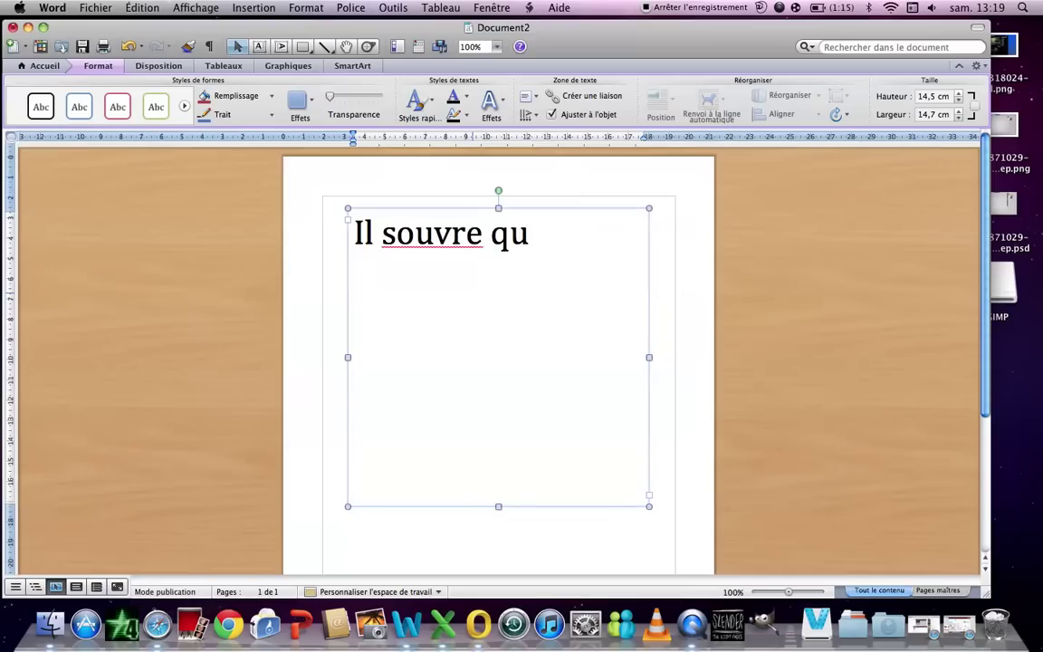
type("and ?")
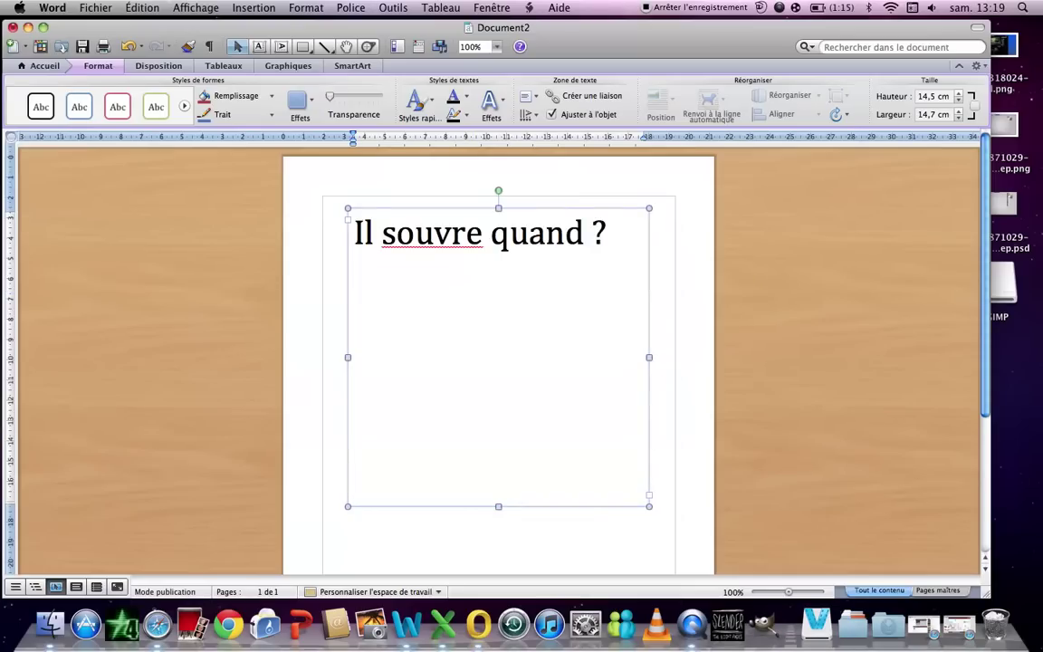
mouse_move(432, 233)
left_mouse_down()
mouse_move(296, 214)
mouse_move(482, 244)
mouse_move(463, 293)
mouse_move(400, 288)
left_mouse_up()
type("@souvre")
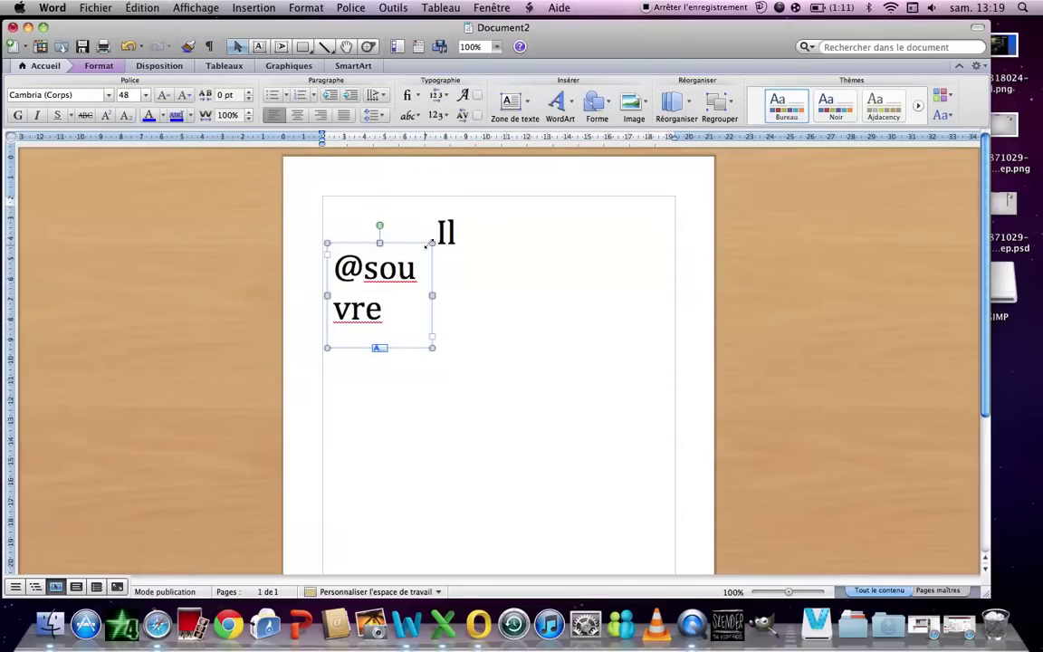
left_click_drag(431, 242, 658, 196)
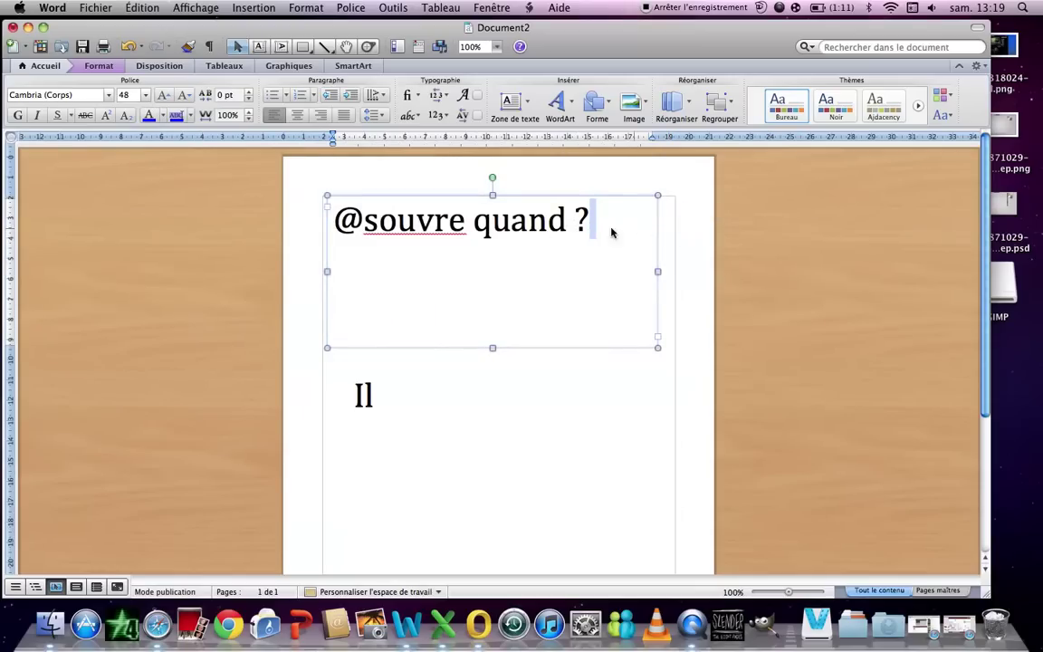
Step: Rewrite the caption as 'Petit beug :)', erase it, and minimise Word
key("BackSpace")
key("BackSpace")
key("BackSpace")
key("BackSpace")
key("BackSpace")
key("BackSpace")
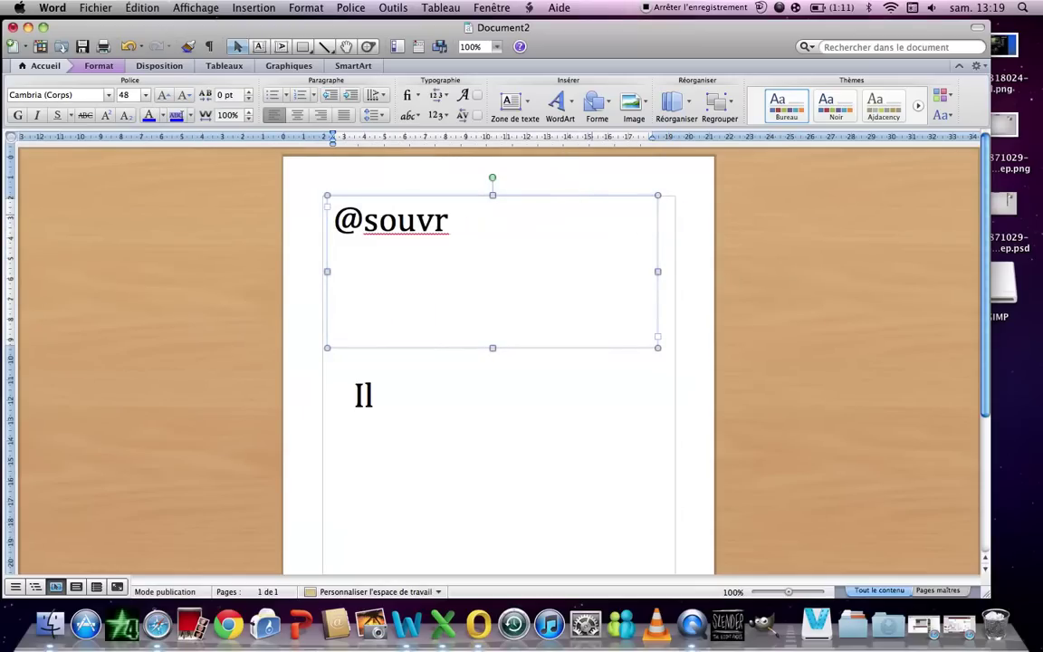
key("BackSpace")
key("BackSpace")
key("BackSpace")
type("e")
key("BackSpace")
type("ti")
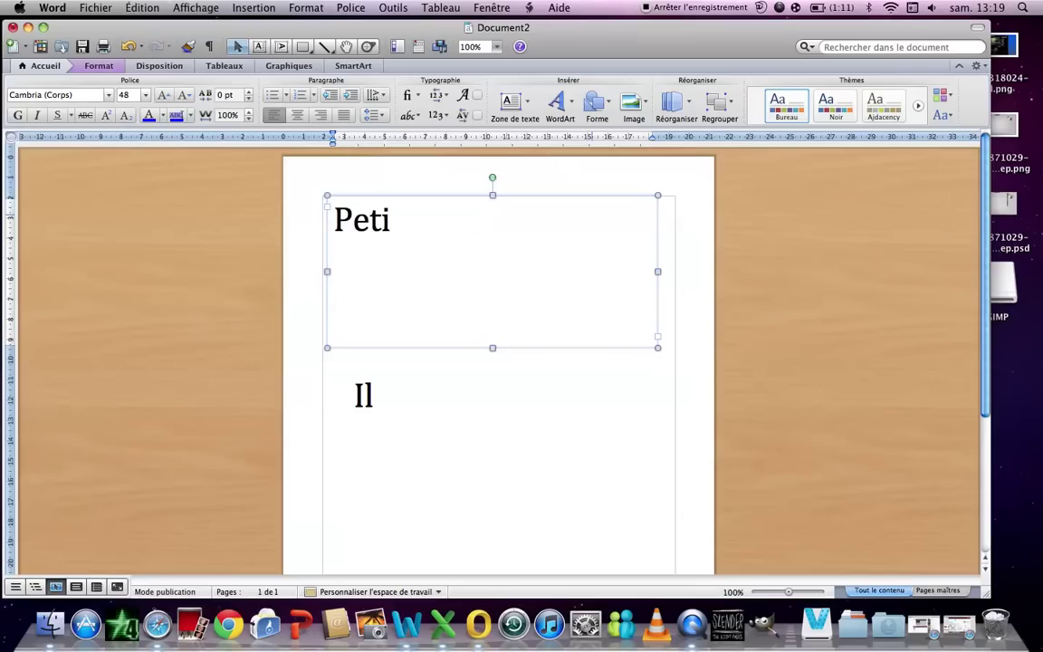
type("t eu")
key("BackSpace")
key("BackSpace")
key("BackSpace")
type("beug :")
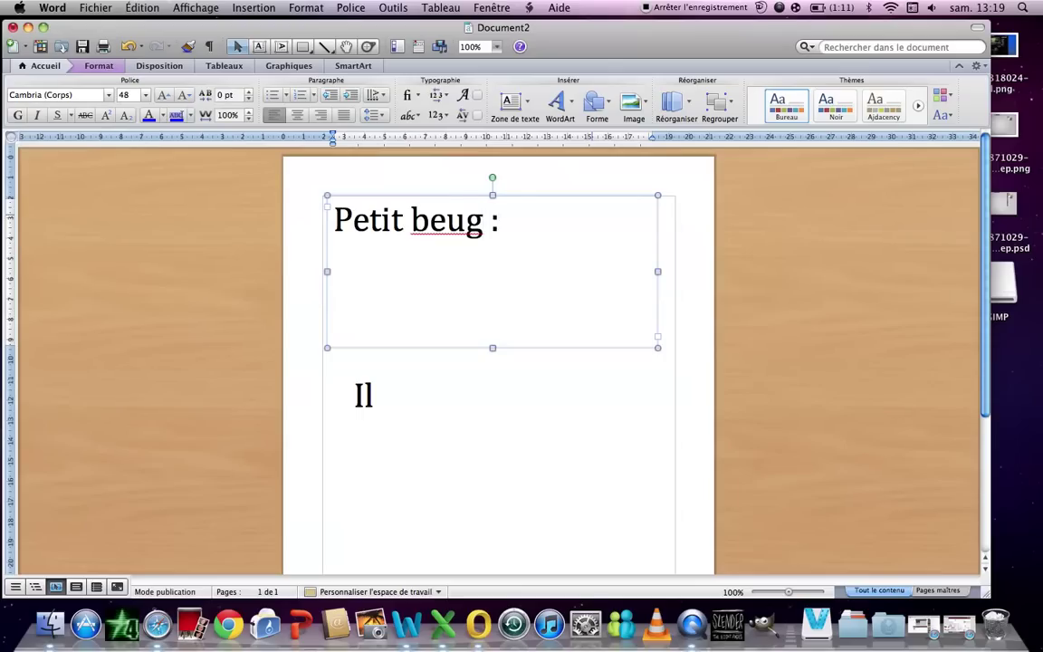
type(")")
key("super+a")
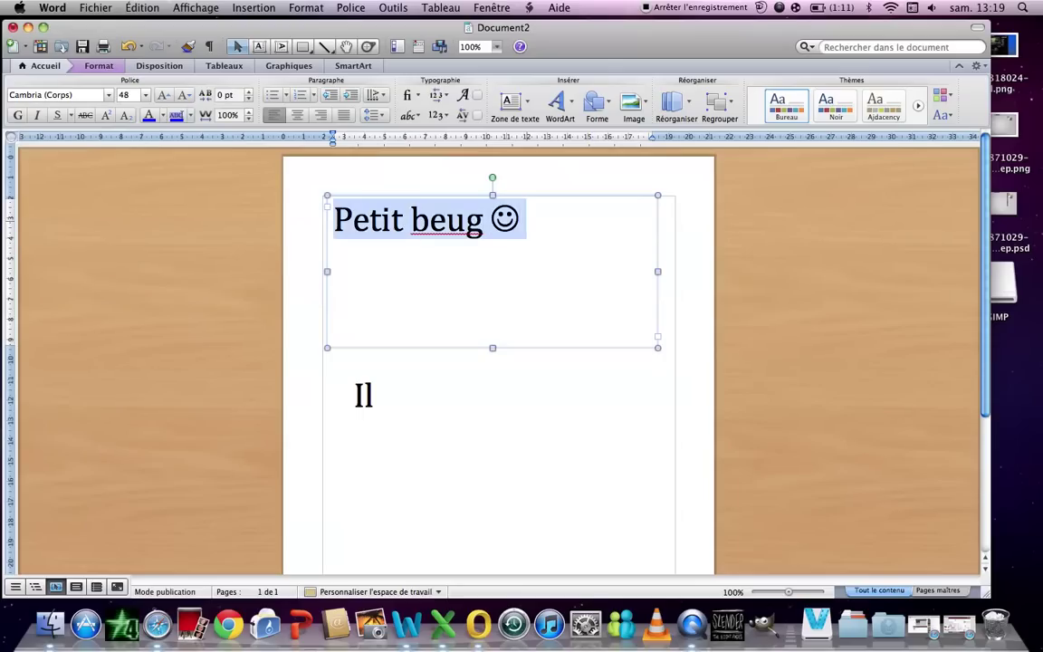
key("BackSpace")
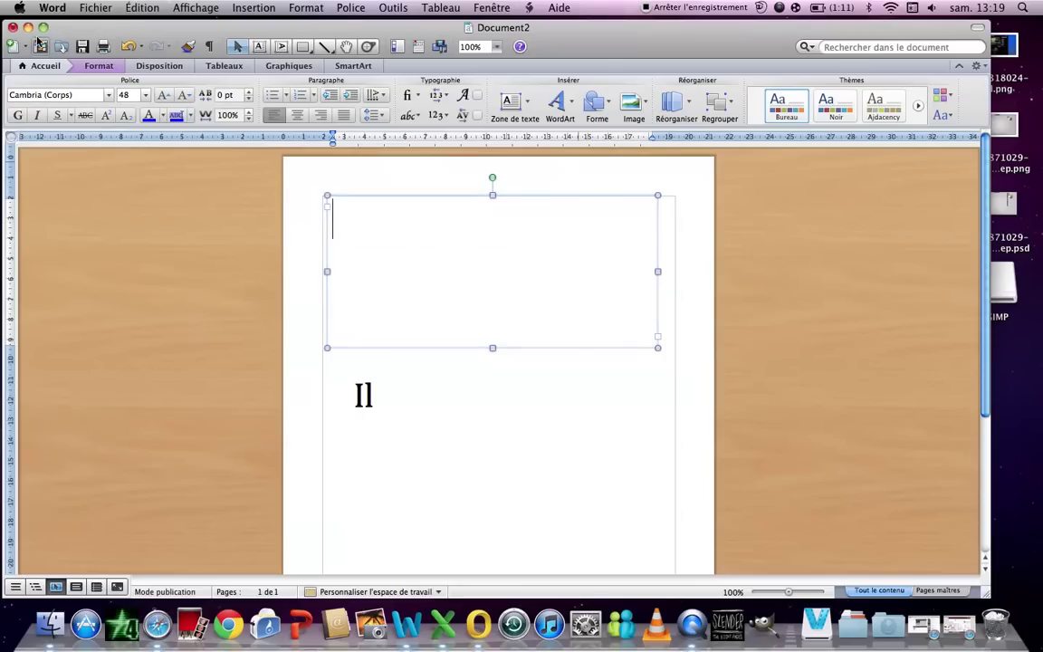
left_click(28, 27)
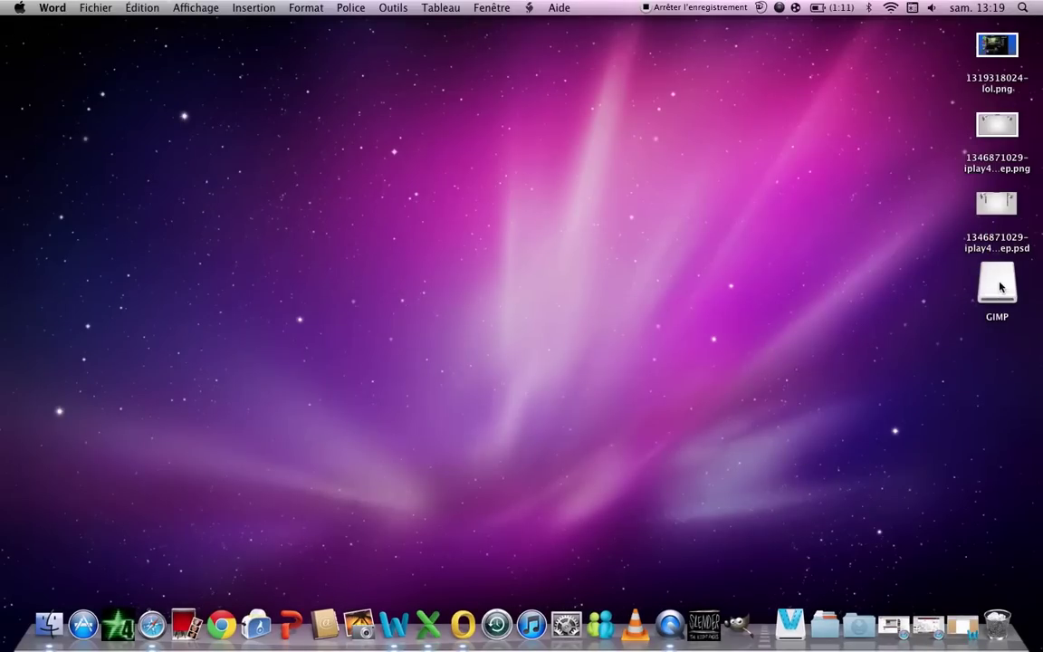
Step: Open the mounted GIMP disk, select GIMP.app, then bring Word's Document2 back
double_click(1001, 287)
left_click(296, 138)
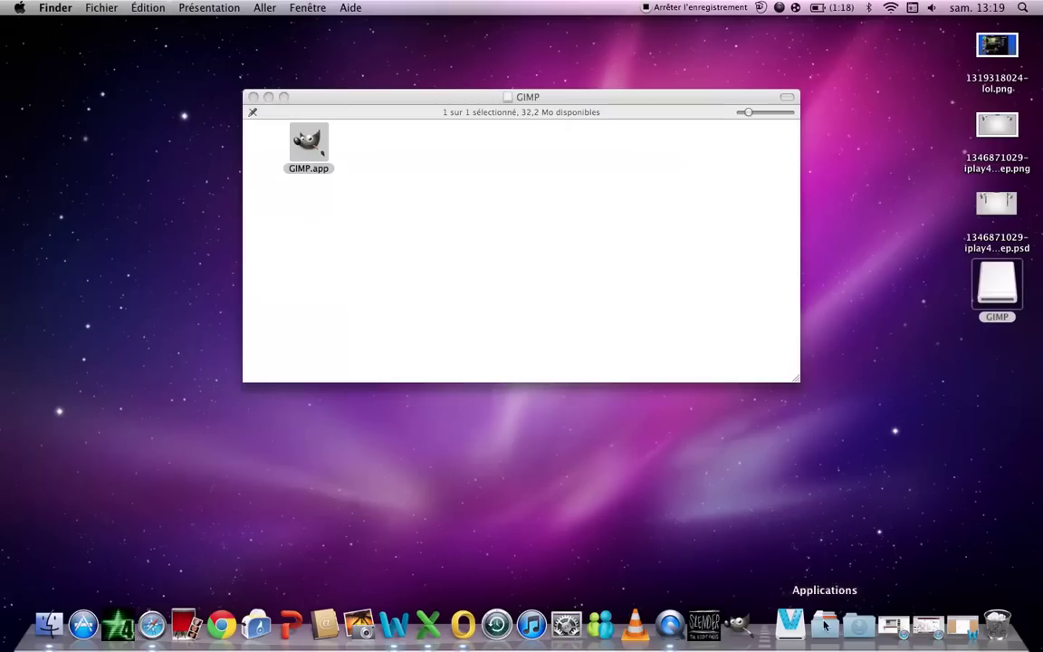
left_click(294, 134)
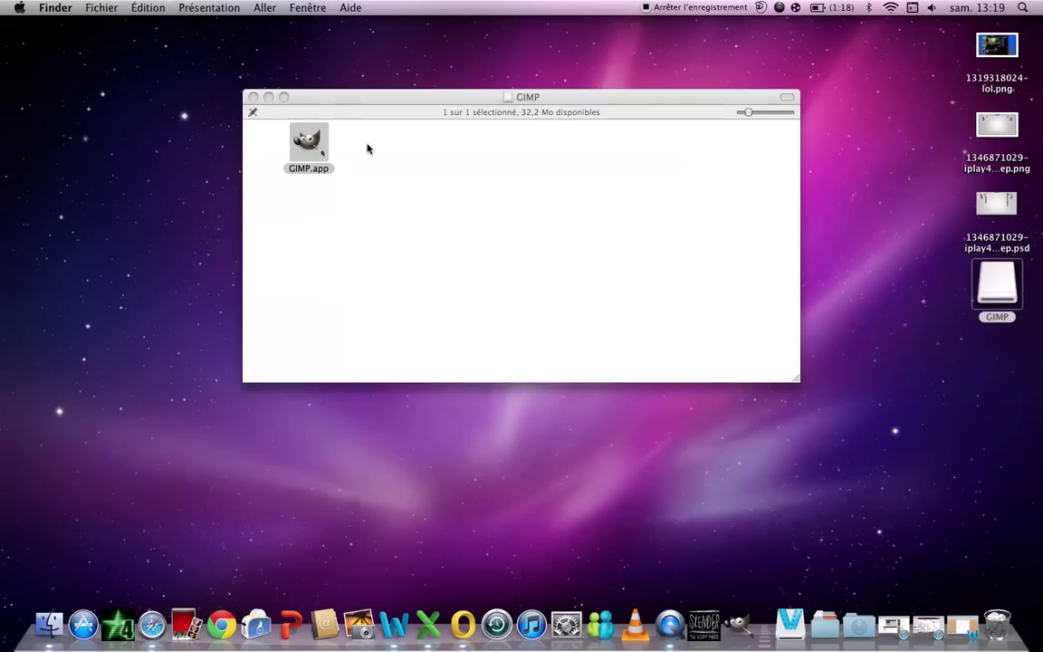
left_click(962, 625)
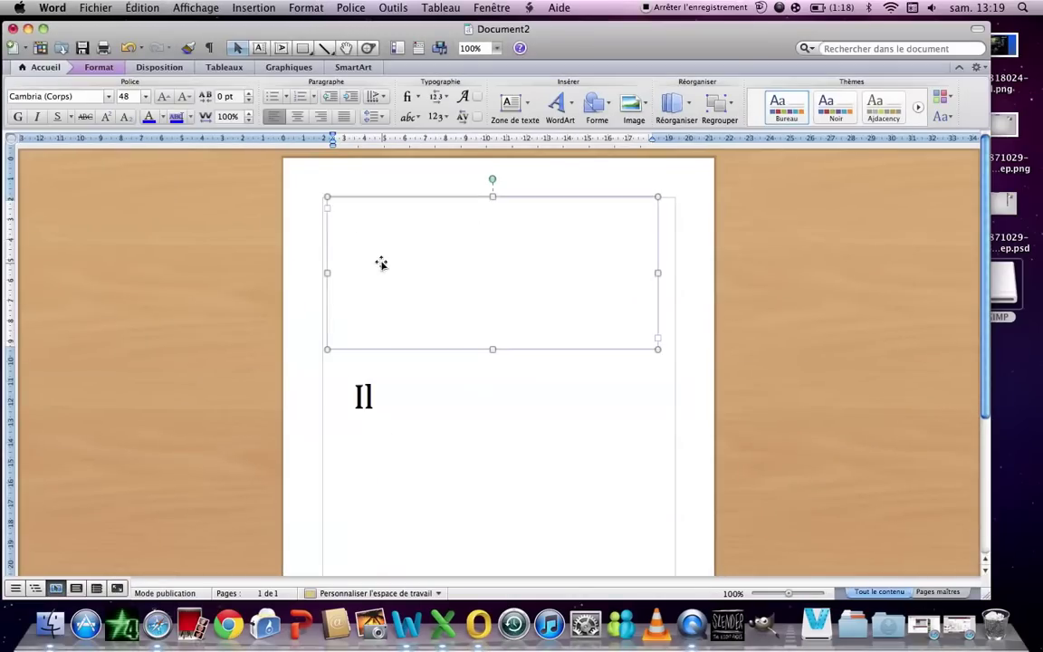
Step: Type the caption 'Escusais moi pour ce beug', fixing typos, then select and erase it
type("Escusez")
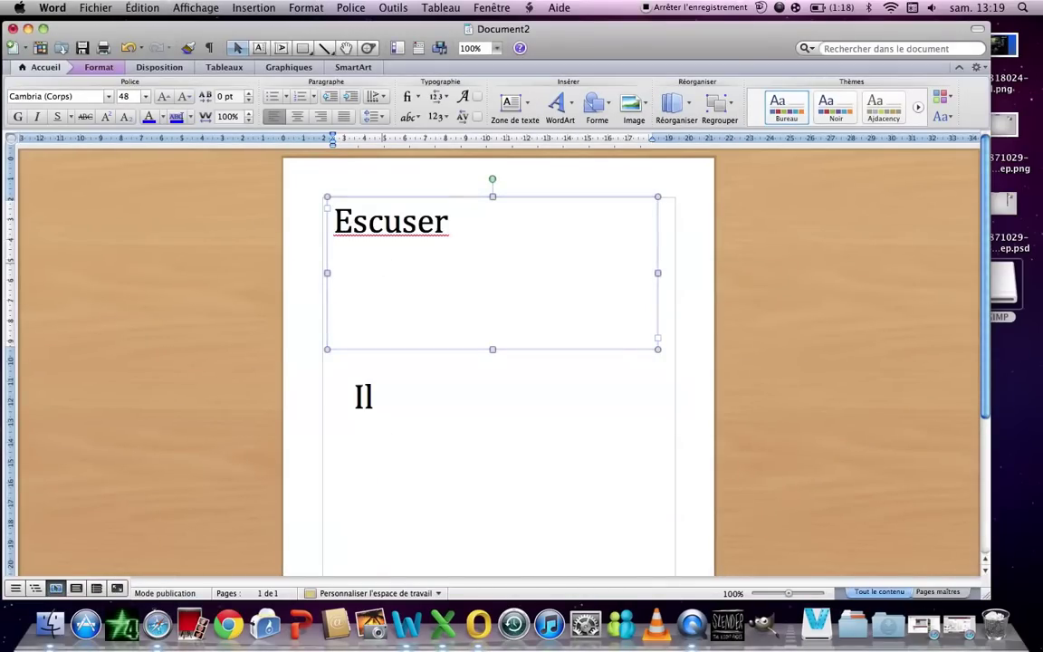
key("BackSpace")
key("BackSpace")
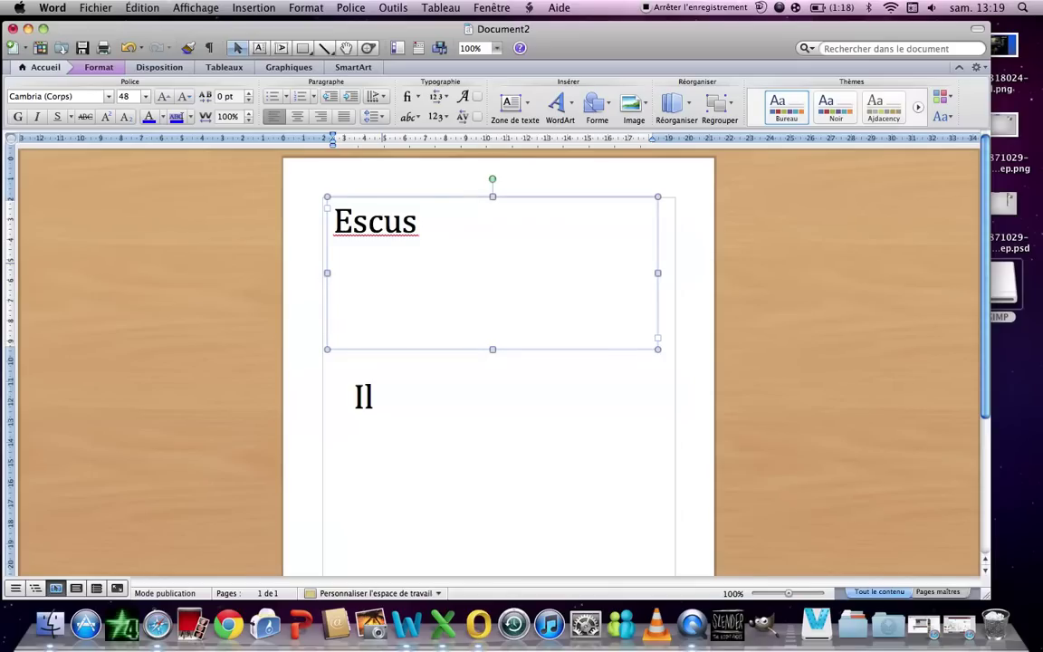
type("ais m")
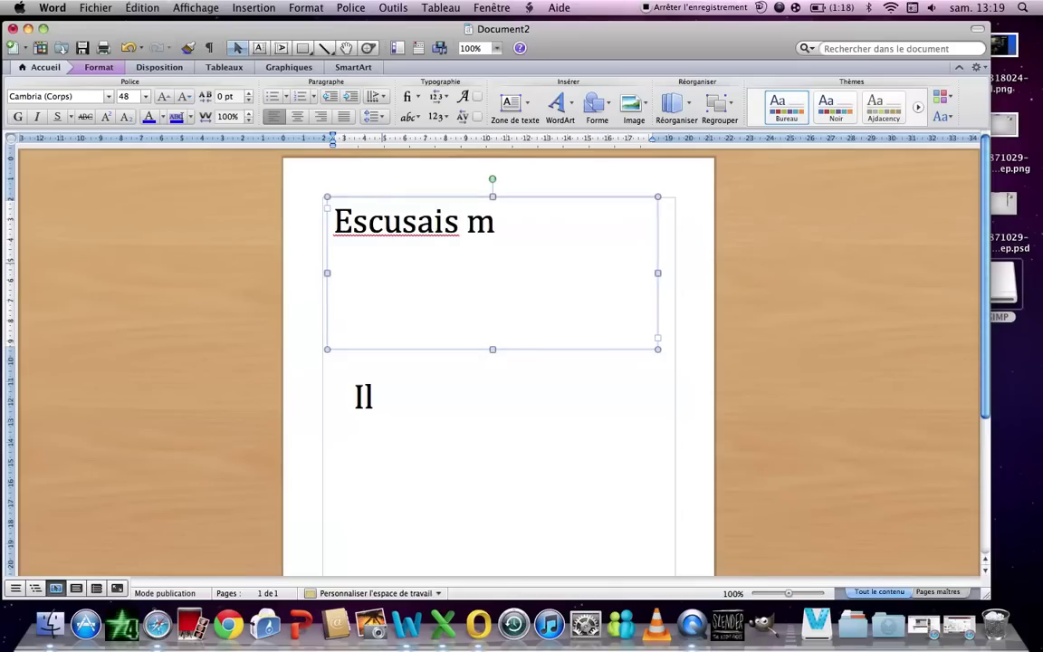
type(" vp")
key("BackSpace")
type("pour ce")
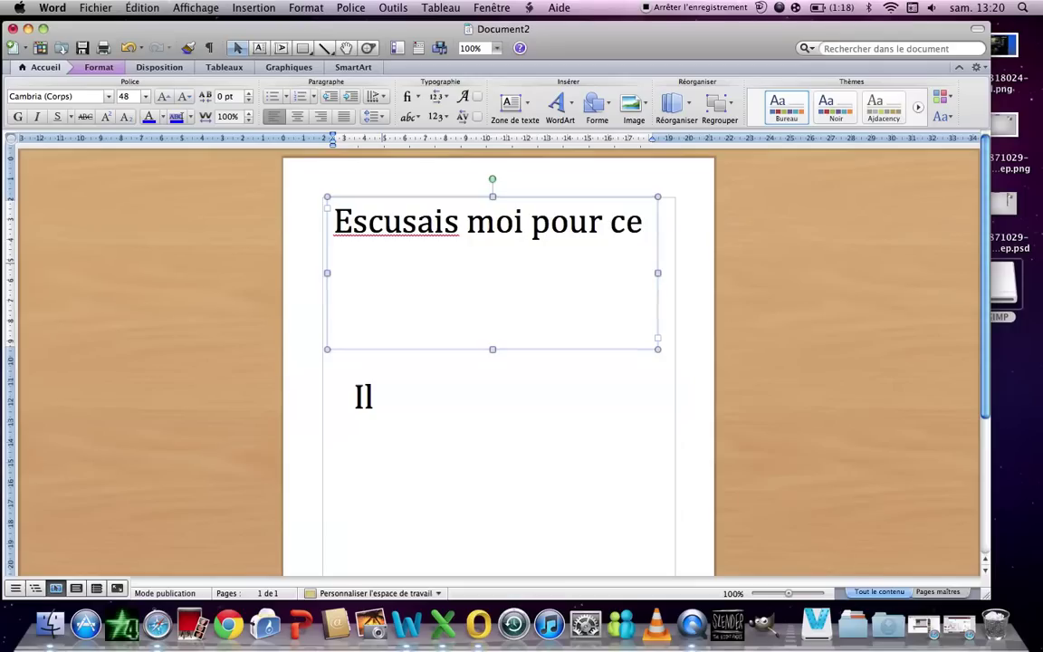
type(" beug")
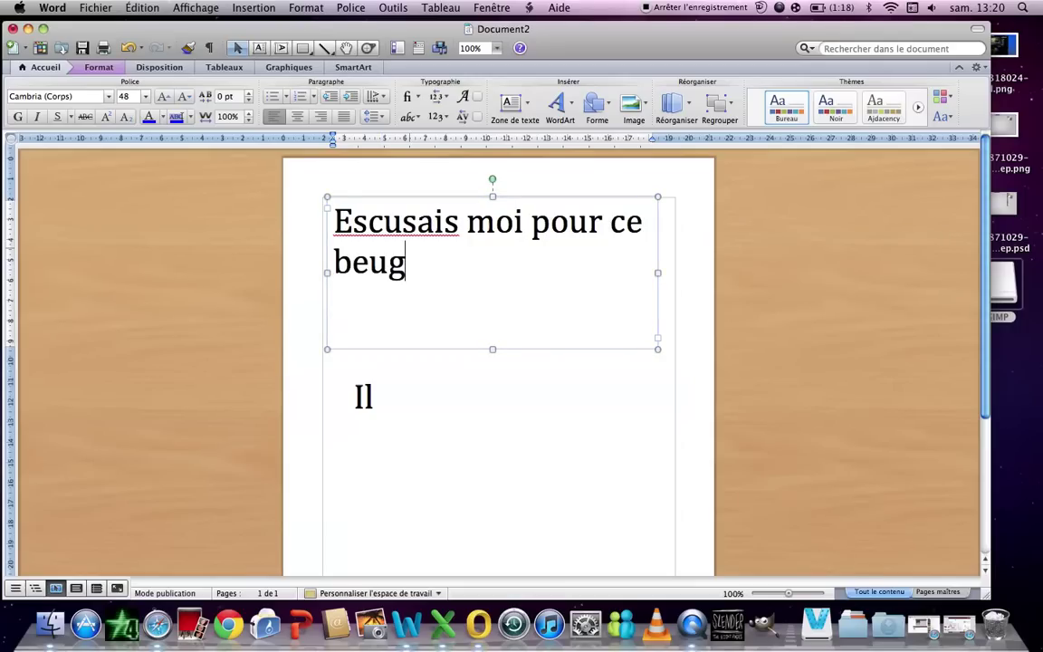
left_click_drag(406, 263, 337, 199)
key("BackSpace")
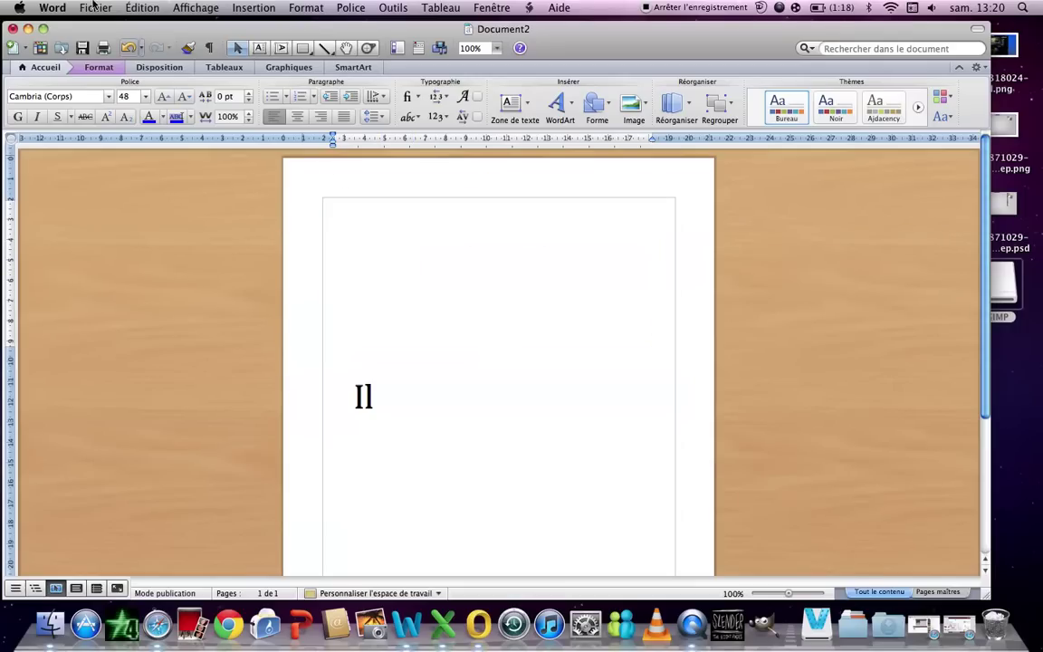
Step: Minimise Word, launch GIMP.app from the disk window, close that window, and restore Document2
left_click(28, 30)
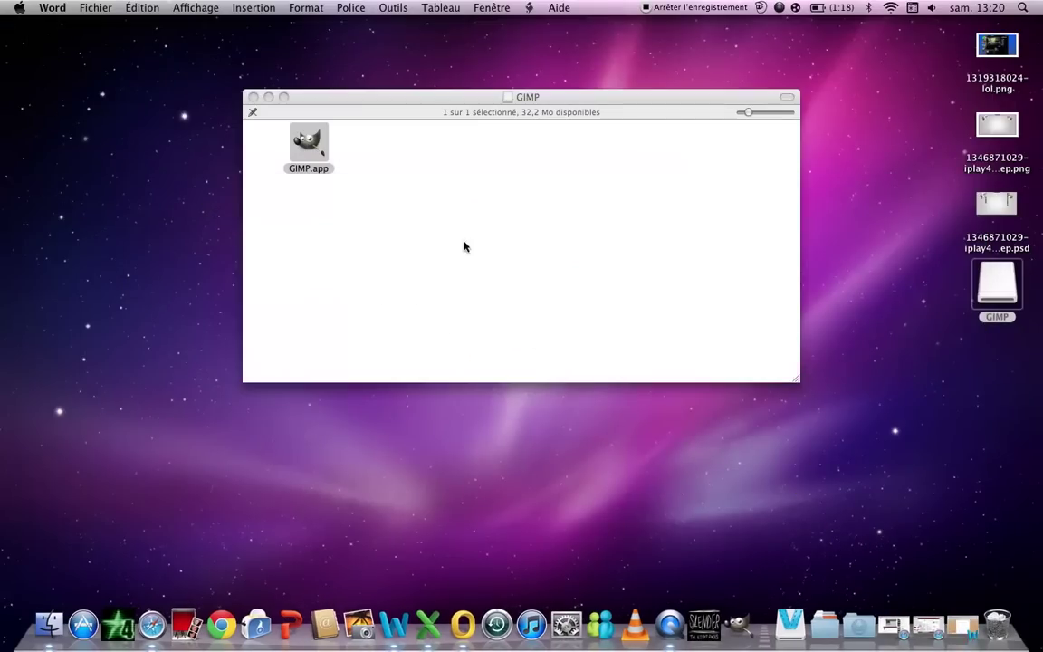
left_click(405, 240)
left_click(311, 147)
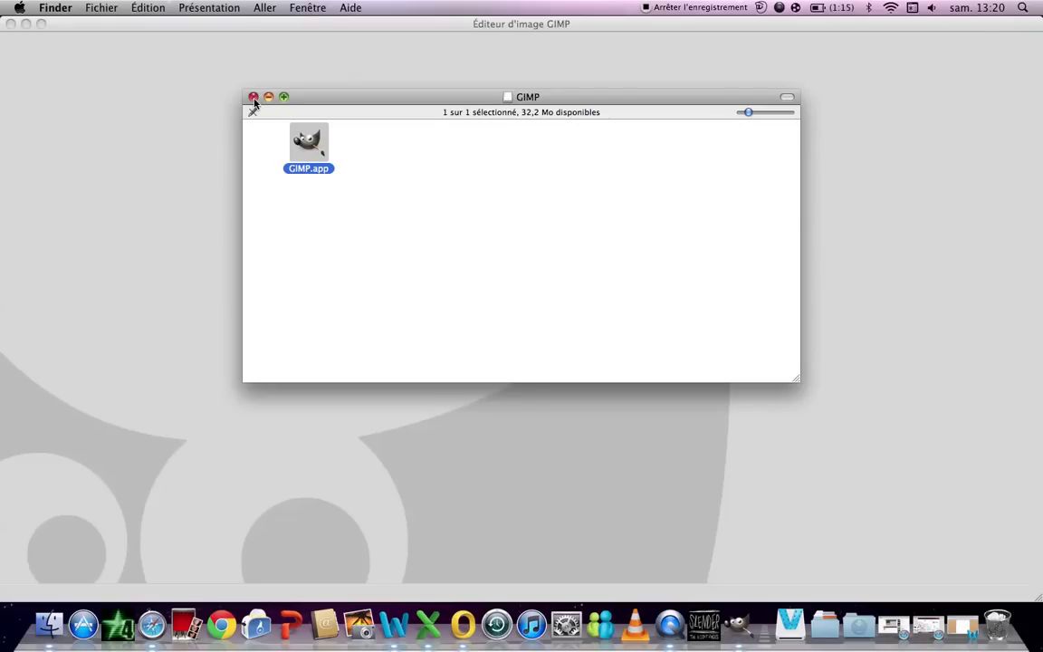
left_click(254, 97)
left_click(959, 625)
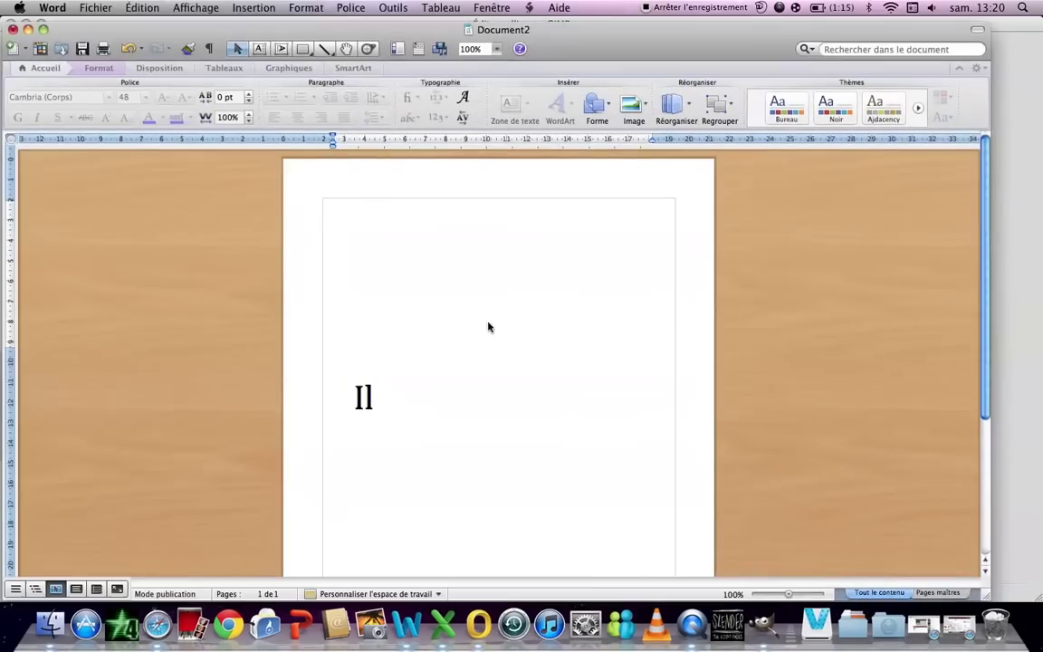
Step: Type 'Enfin' in the empty text box, then select and delete it
left_click(475, 285)
type("E")
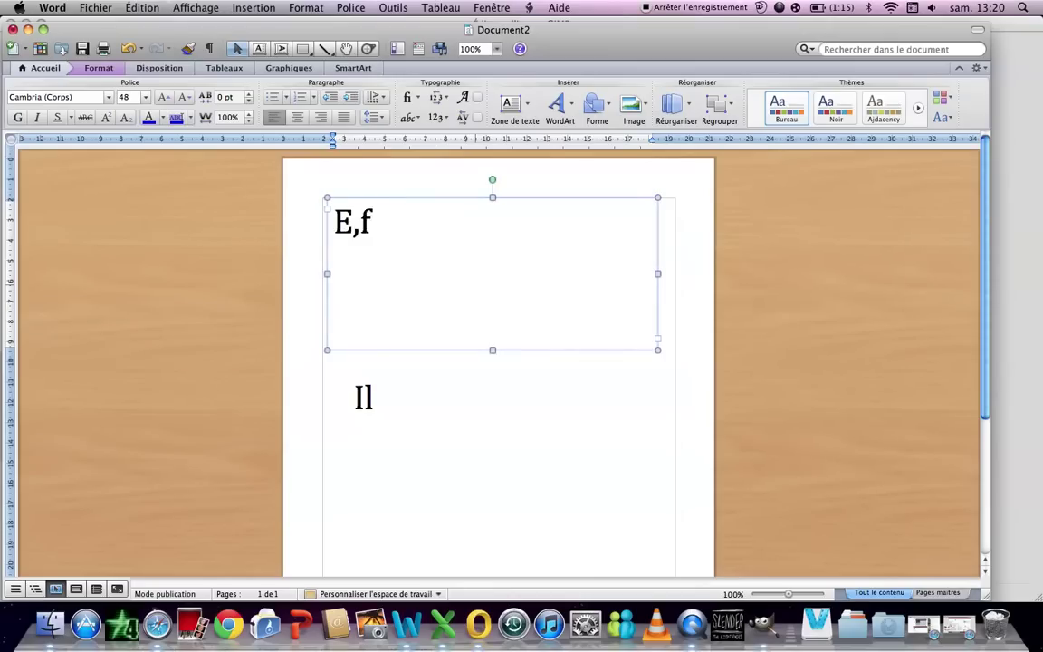
type("nfin")
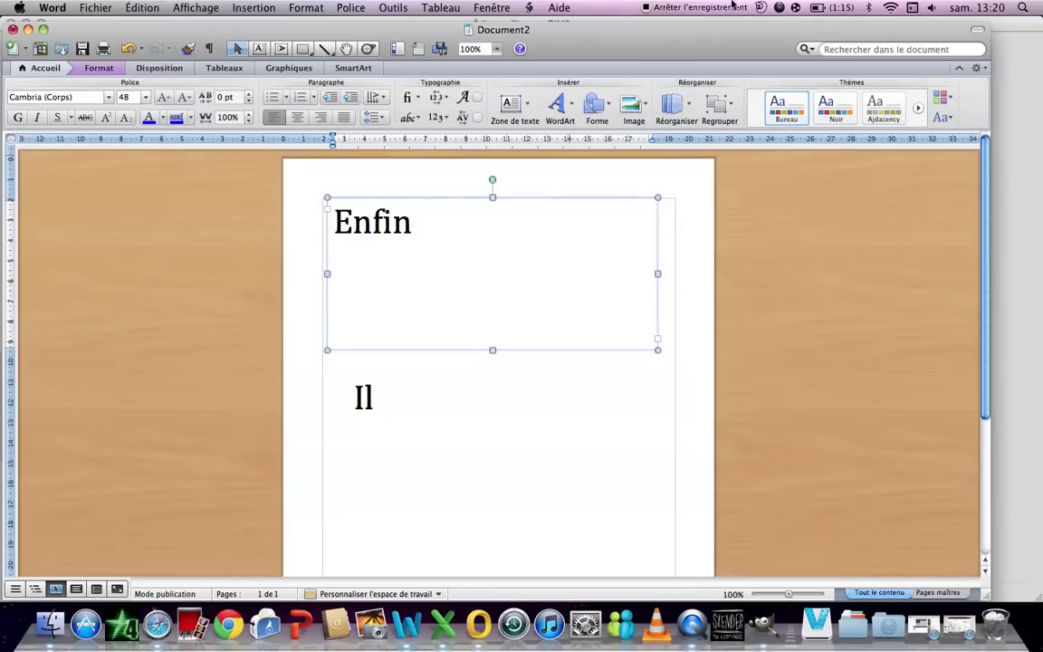
key("shift+Home")
key("BackSpace")
Step: Minimise Word, dismiss its crash report with 'Ne pas envoyer', and reopen Word
left_click(27, 29)
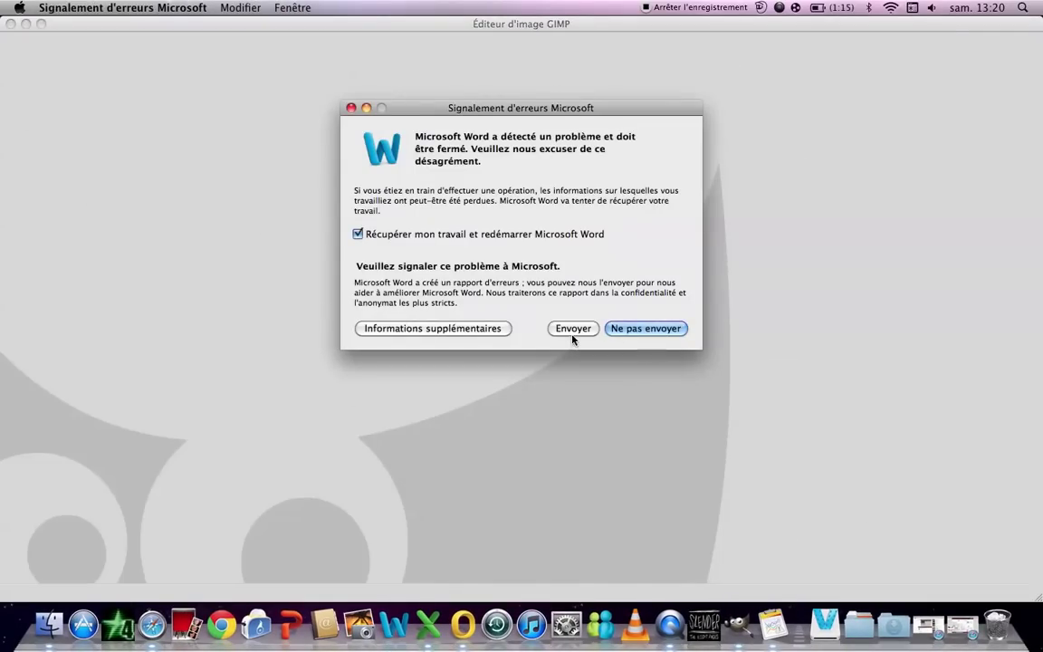
left_click(645, 329)
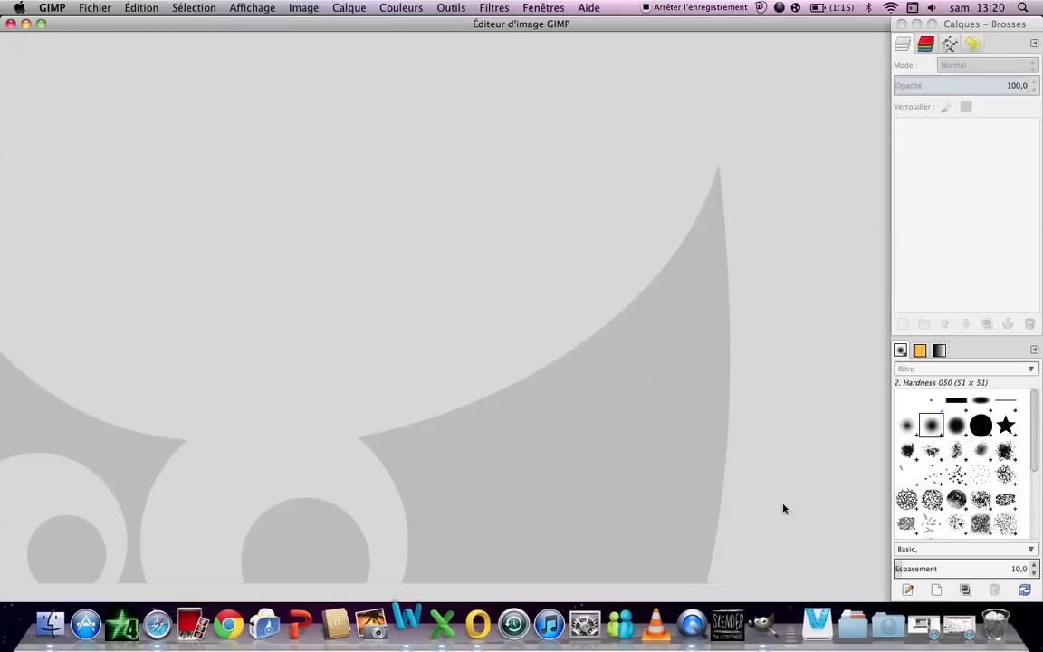
left_click(407, 623)
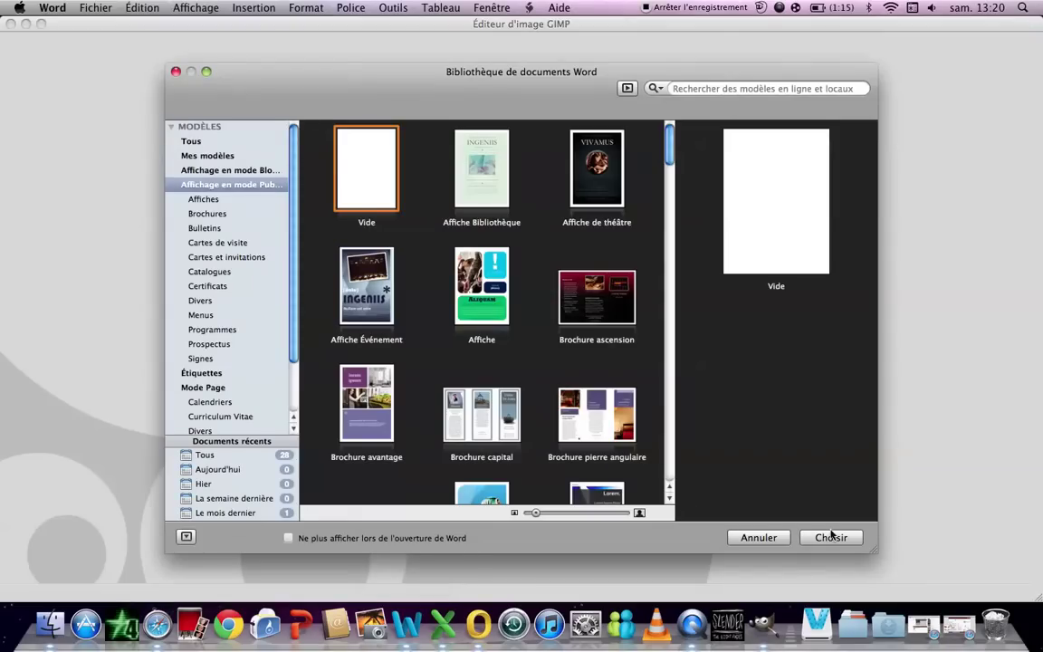
Step: Create a blank 'Vide' publication, set the font size to 28, and type 'voila'
left_click(831, 536)
left_click(365, 234)
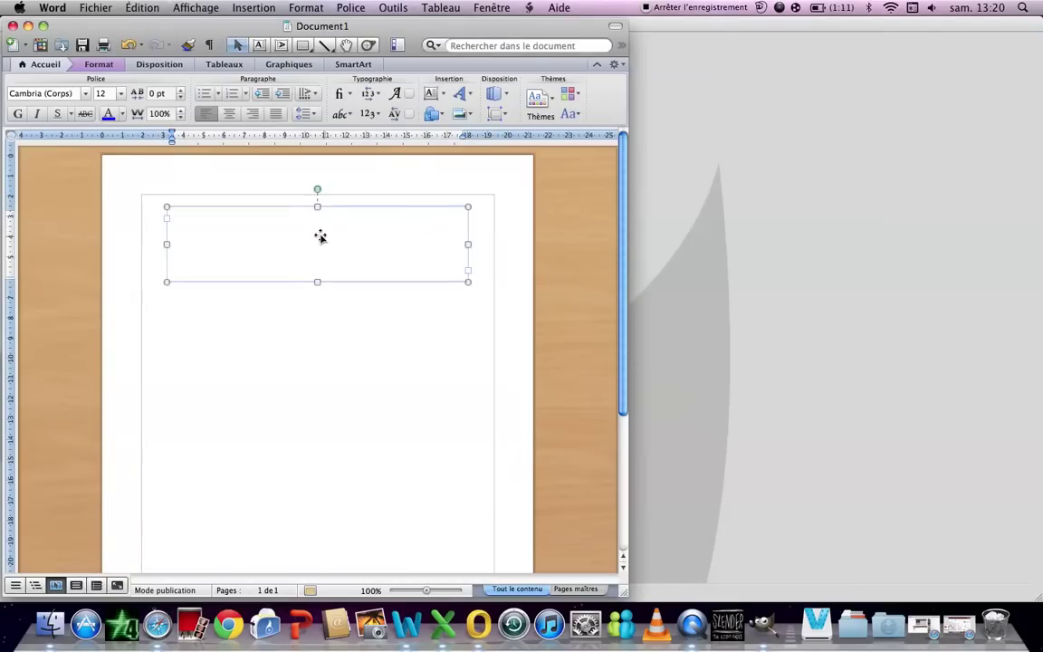
left_click(120, 93)
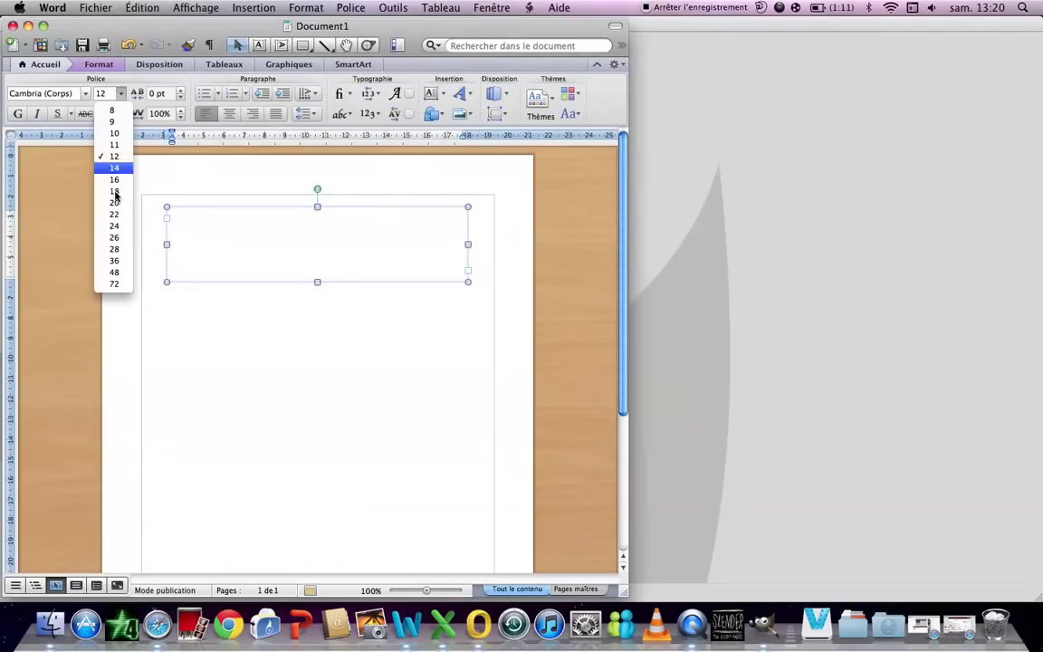
left_click(109, 247)
type("voila")
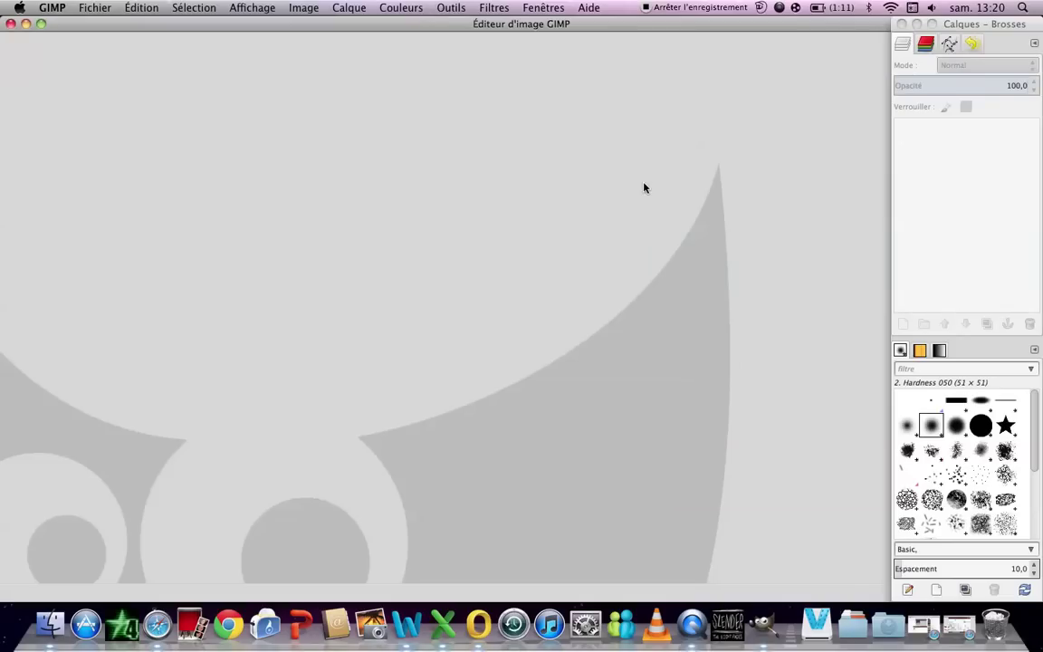
Step: Review the 01net GIMP 2.6.12 download page in Safari with its ad popup closed, then minimize Safari
left_click(950, 633)
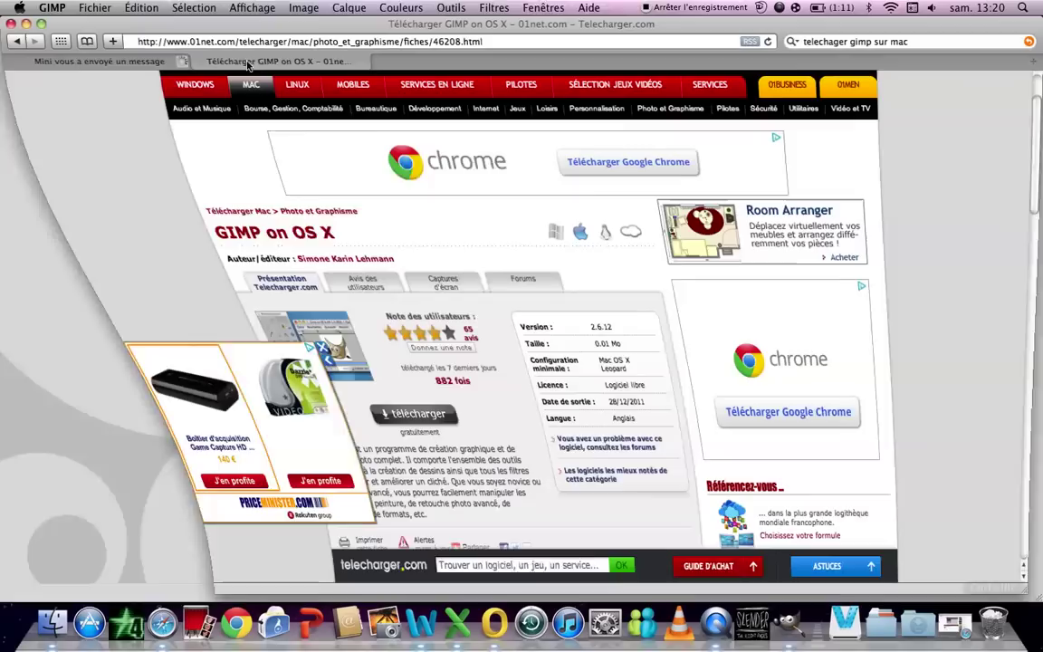
scroll(301, 326, "down", 2)
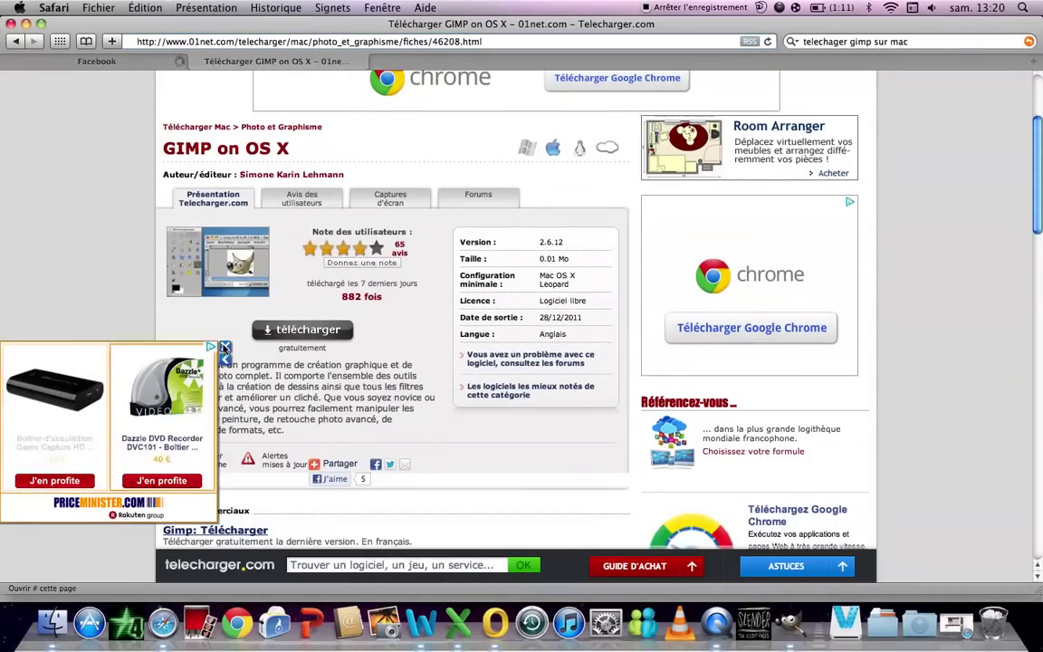
left_click(225, 346)
scroll(226, 310, "down", 2)
scroll(226, 311, "up", 5)
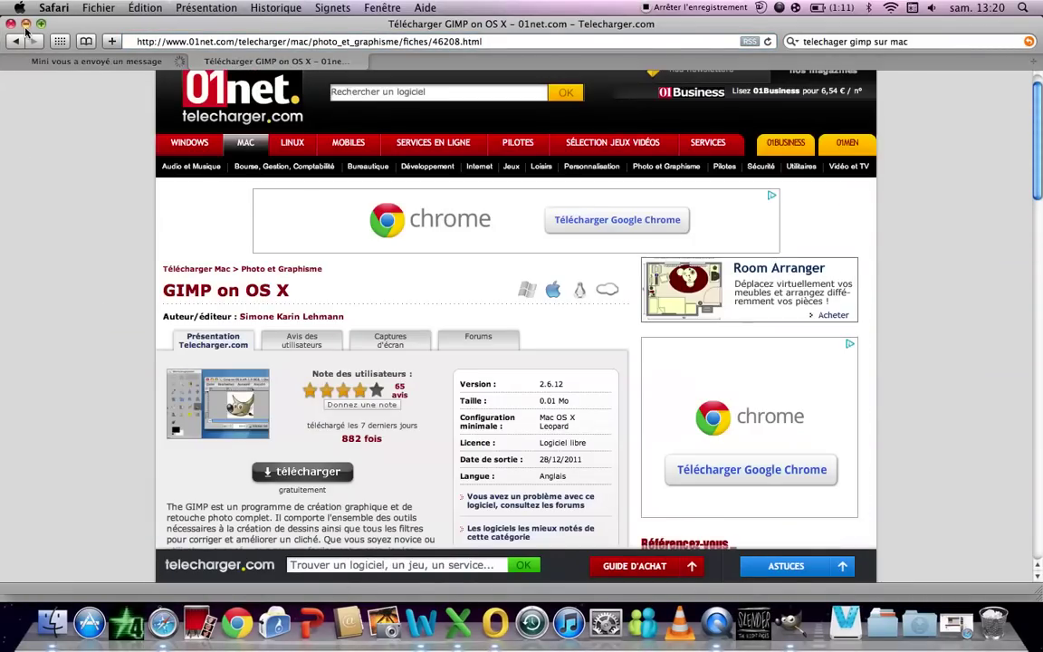
left_click(26, 24)
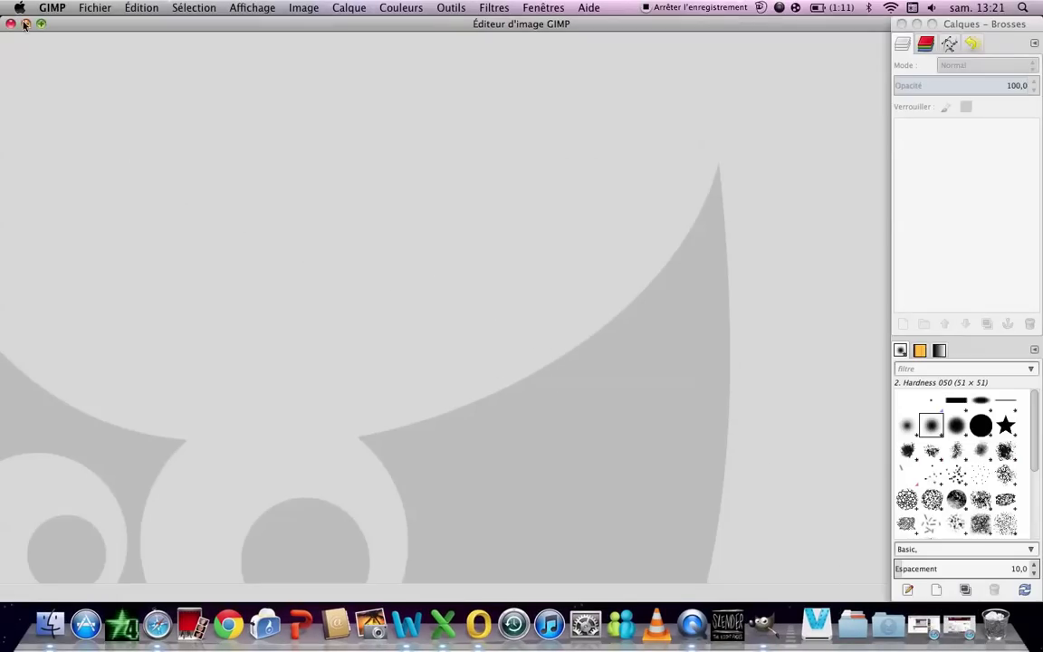
Step: In Word's Document1, delete and restore the empty text box several times, keeping it in place
left_click(406, 625)
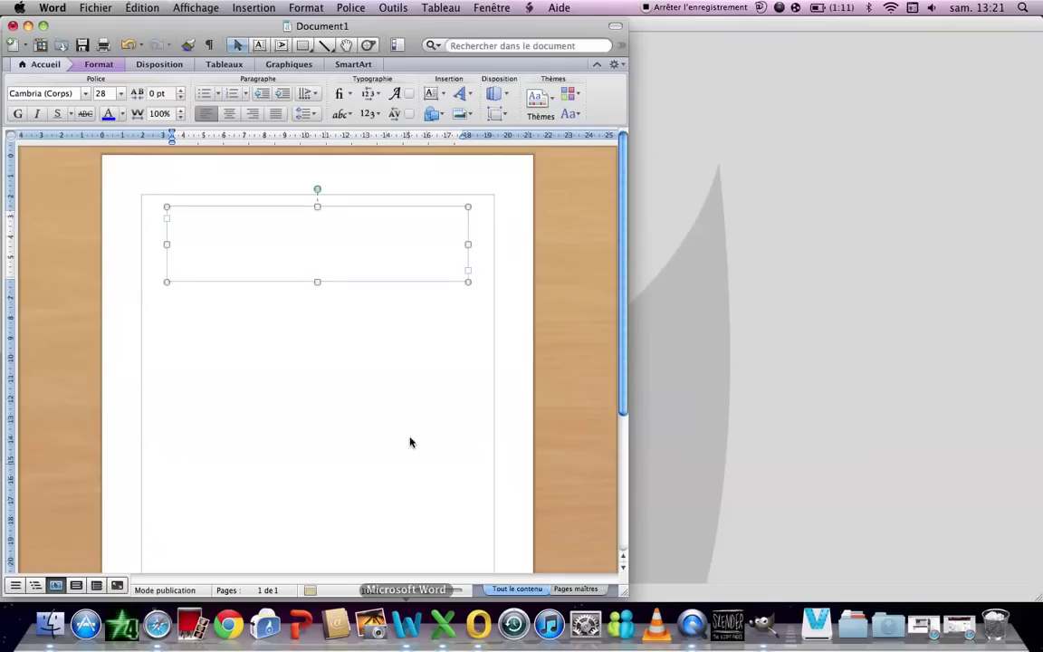
left_click(317, 282)
key("Delete")
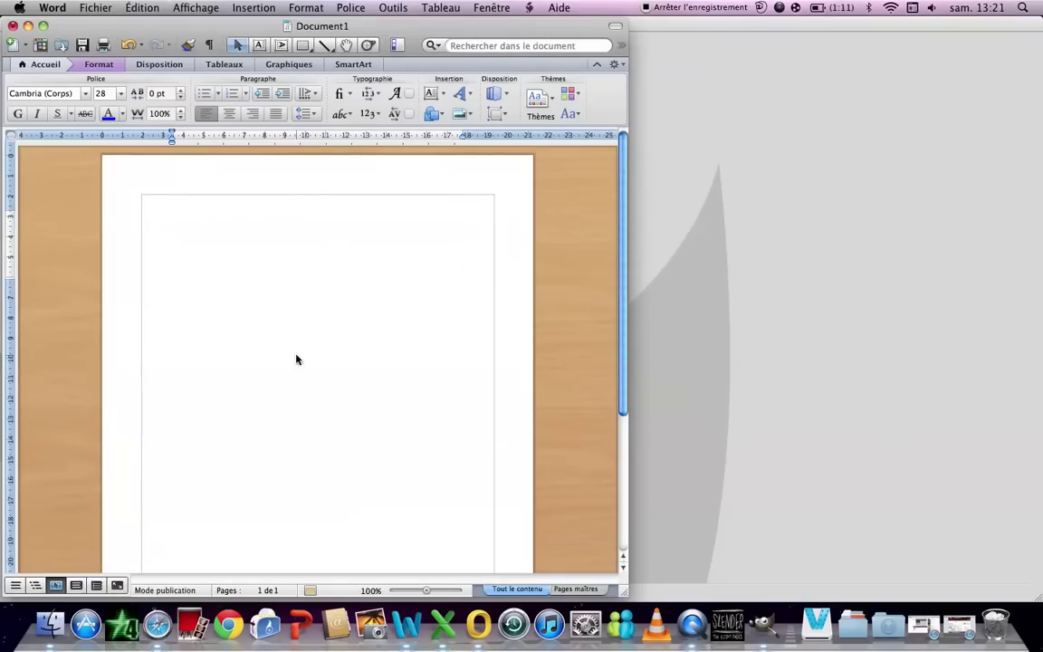
key("super+z")
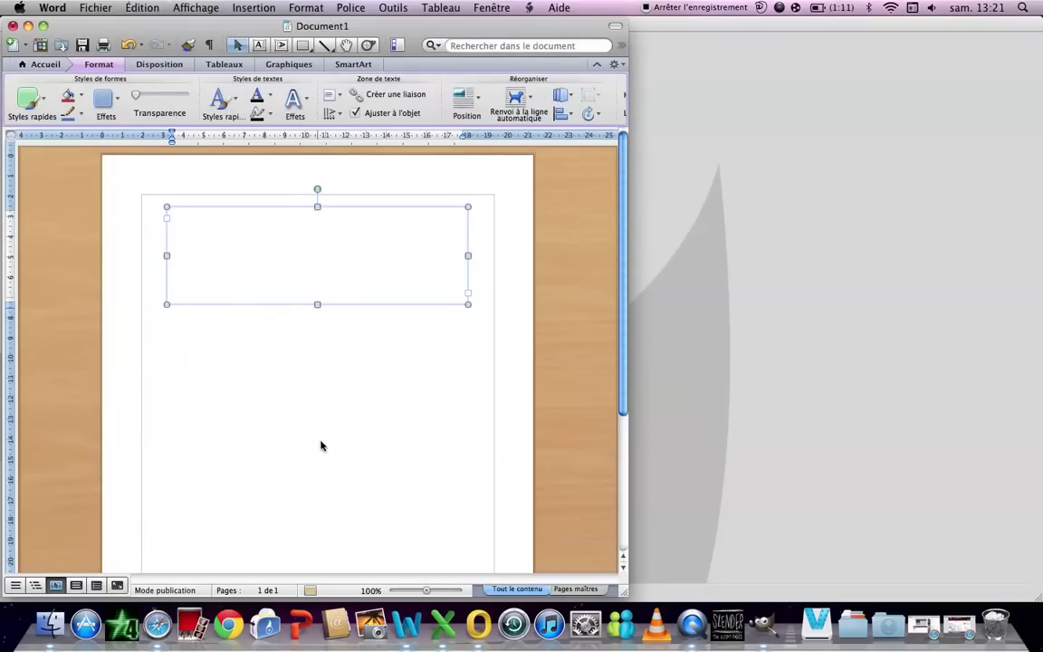
key("Delete")
key("super+z")
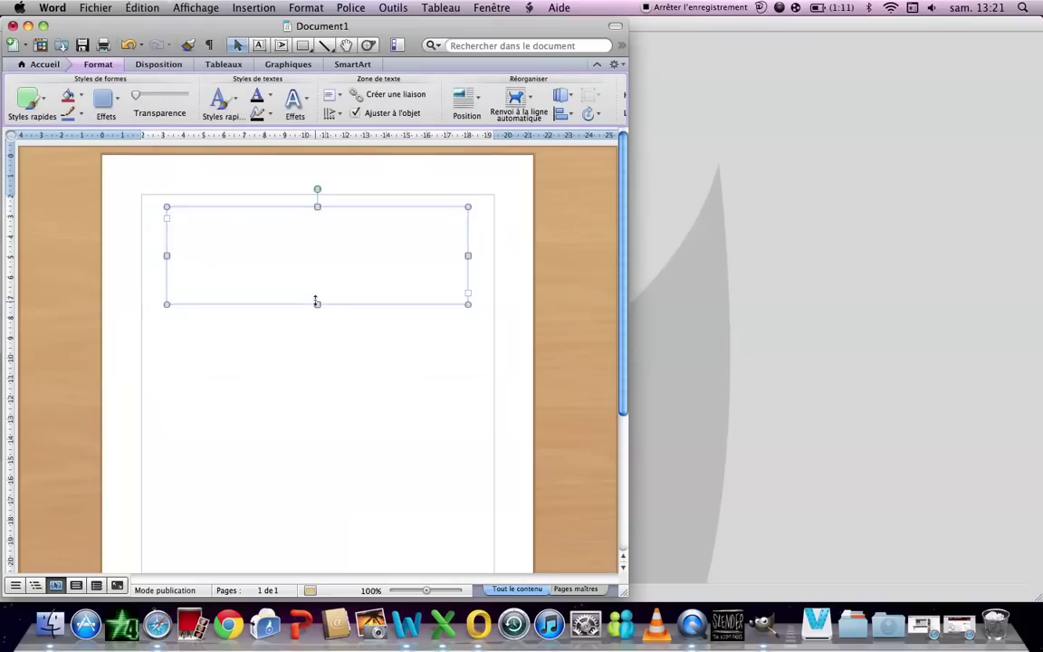
key("Delete")
key("super+z")
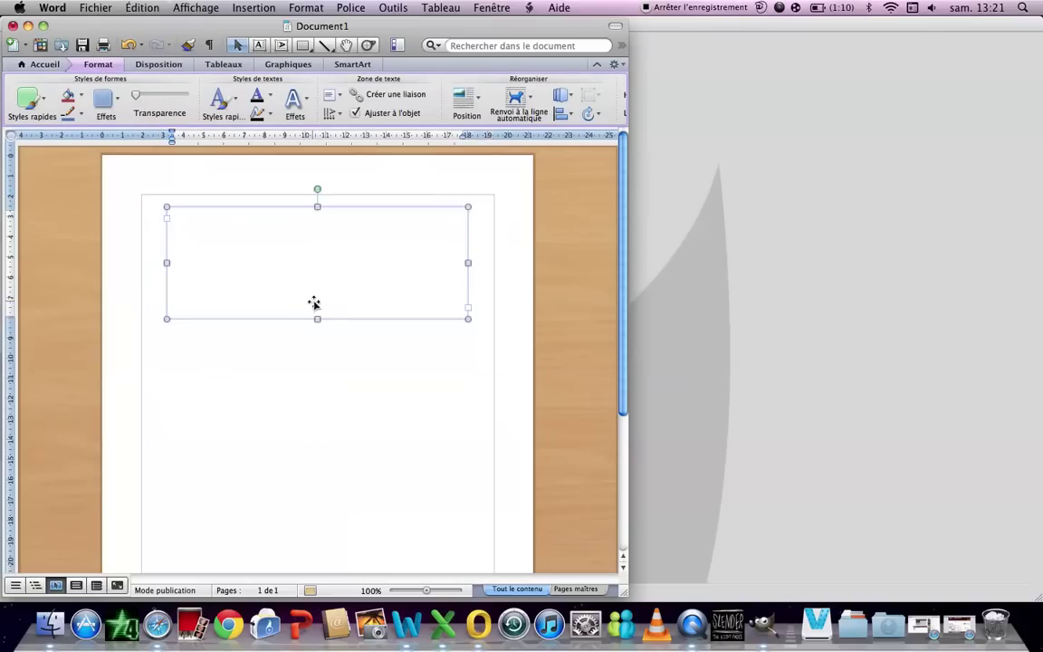
Step: Make the text box taller and type the 48 pt caption 'Voilà a quoi resemble gimp sur ma'
left_click_drag(318, 318, 317, 514)
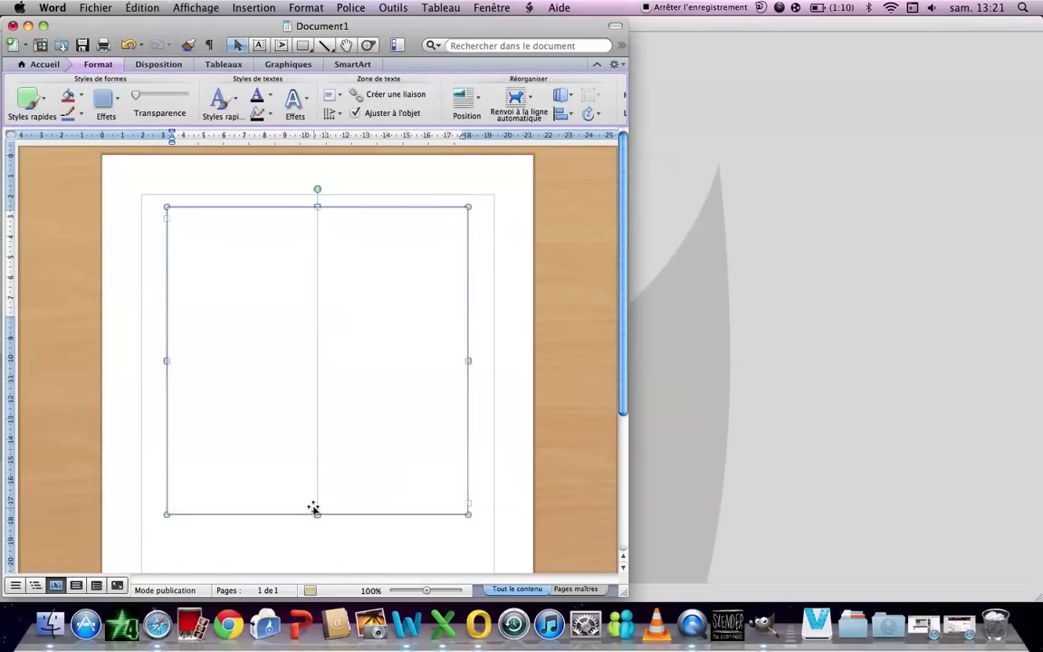
left_click(43, 64)
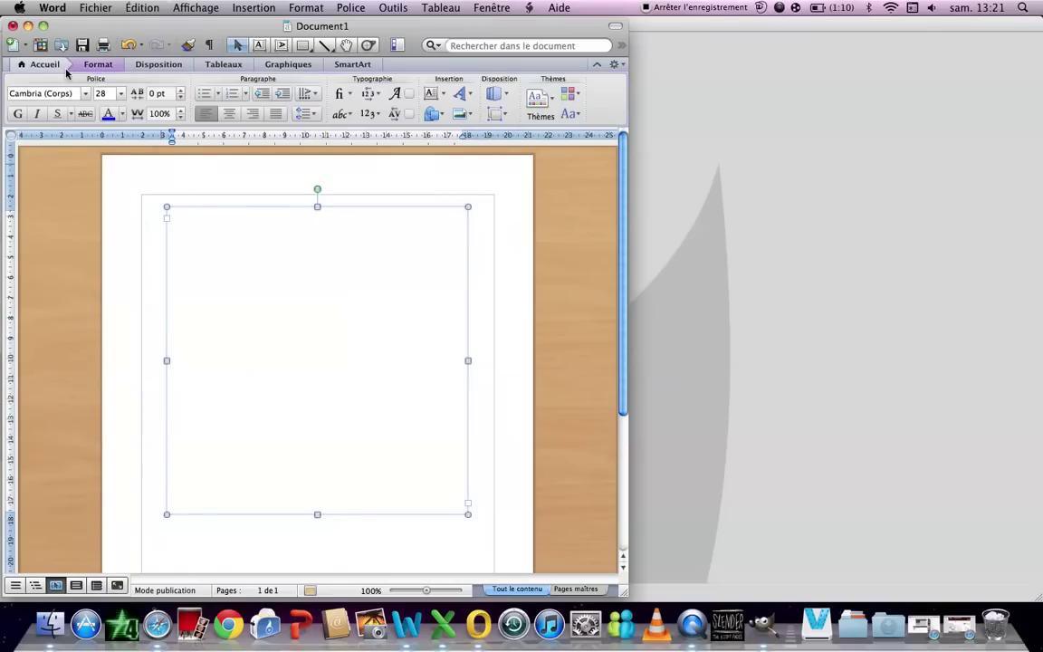
left_click(123, 94)
left_click(107, 269)
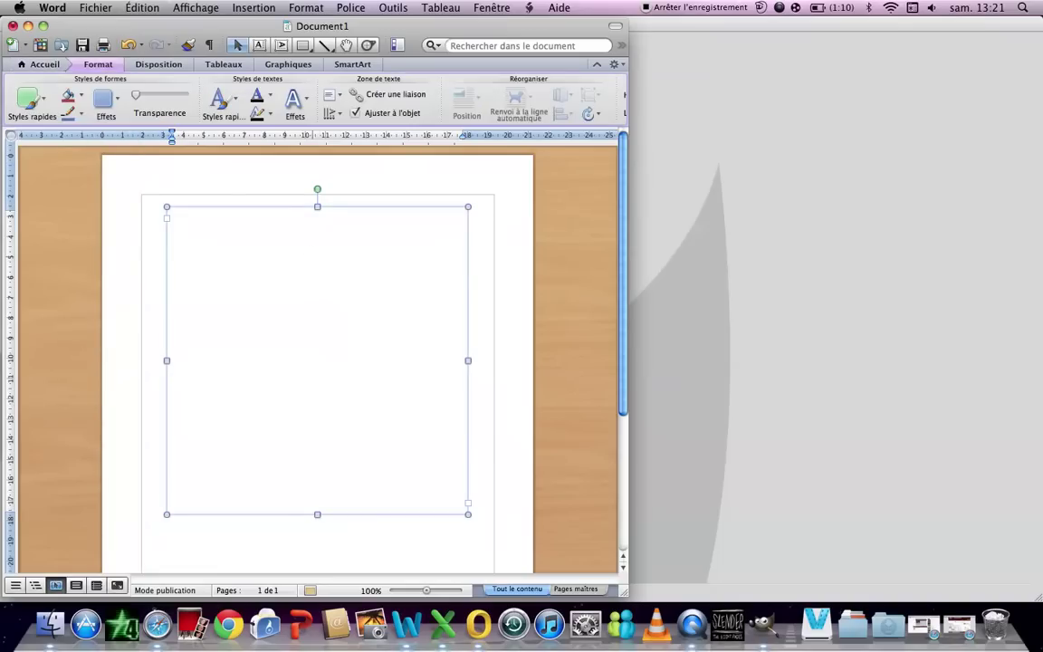
type("Voilà a quoi res")
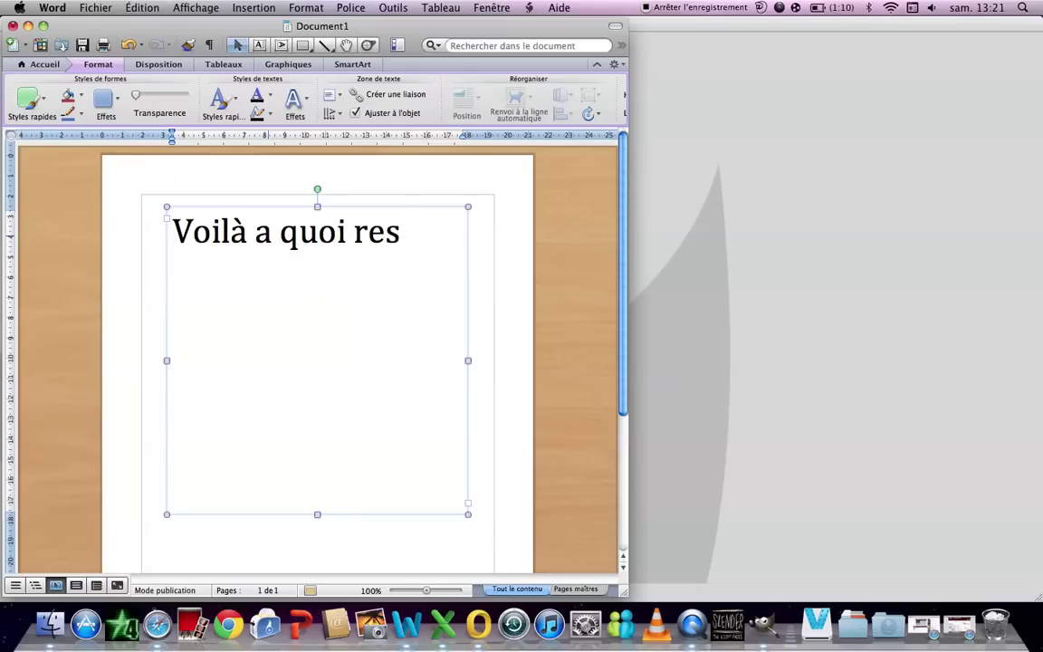
type("emble gimp sur")
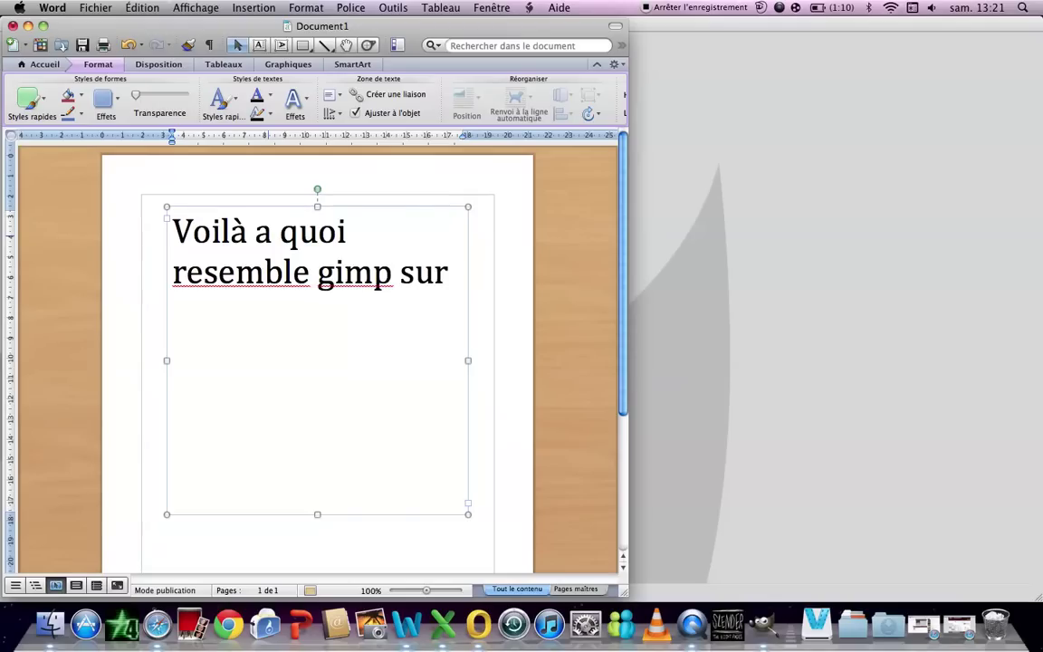
type(" mac")
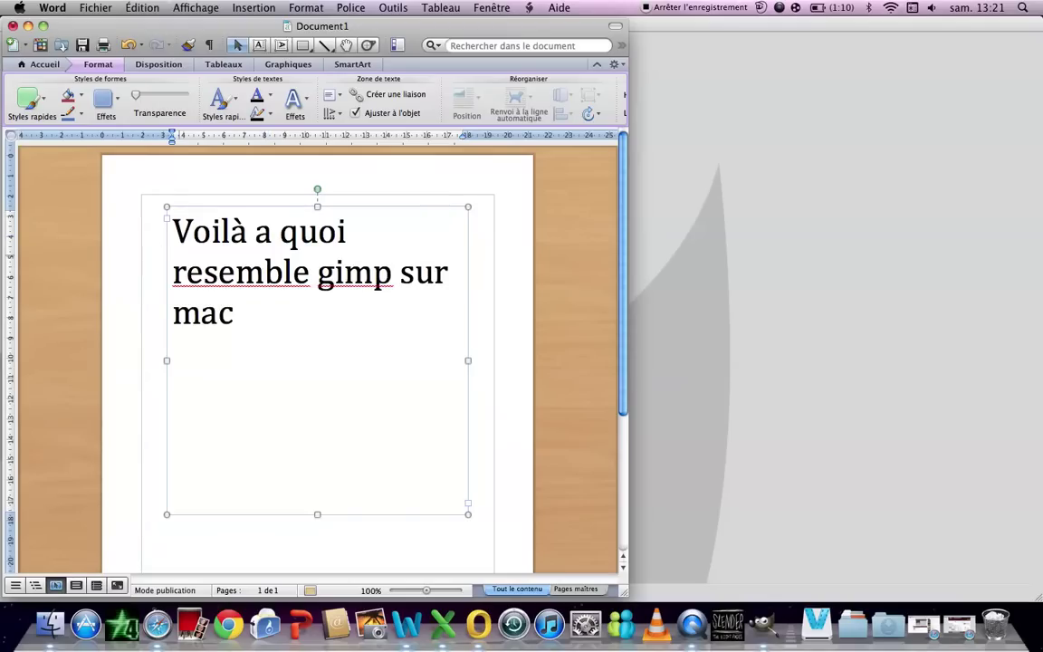
Step: Clear the caption text and hide Word to reveal GIMP
key("super+a")
key("BackSpace")
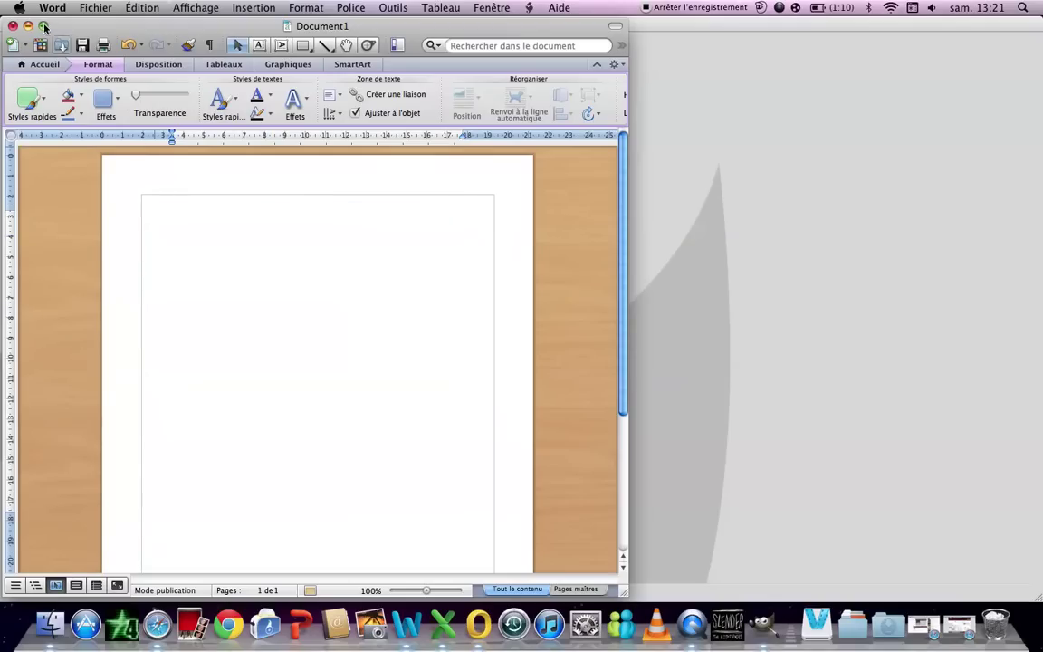
key("super+h")
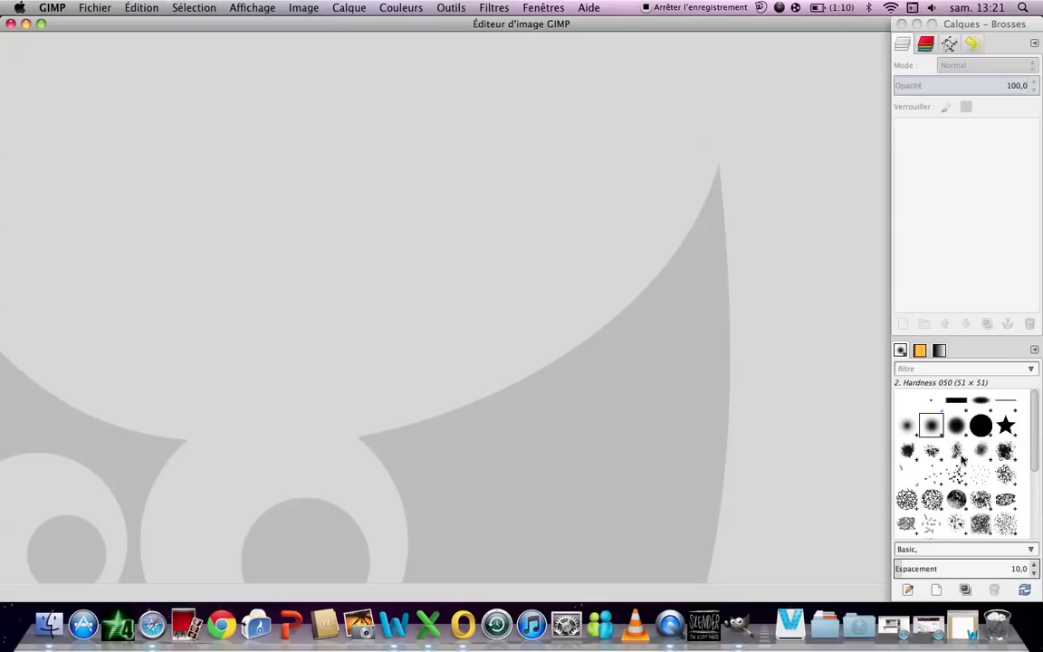
Step: Minimise and restore GIMP's empty image window
left_click(948, 180)
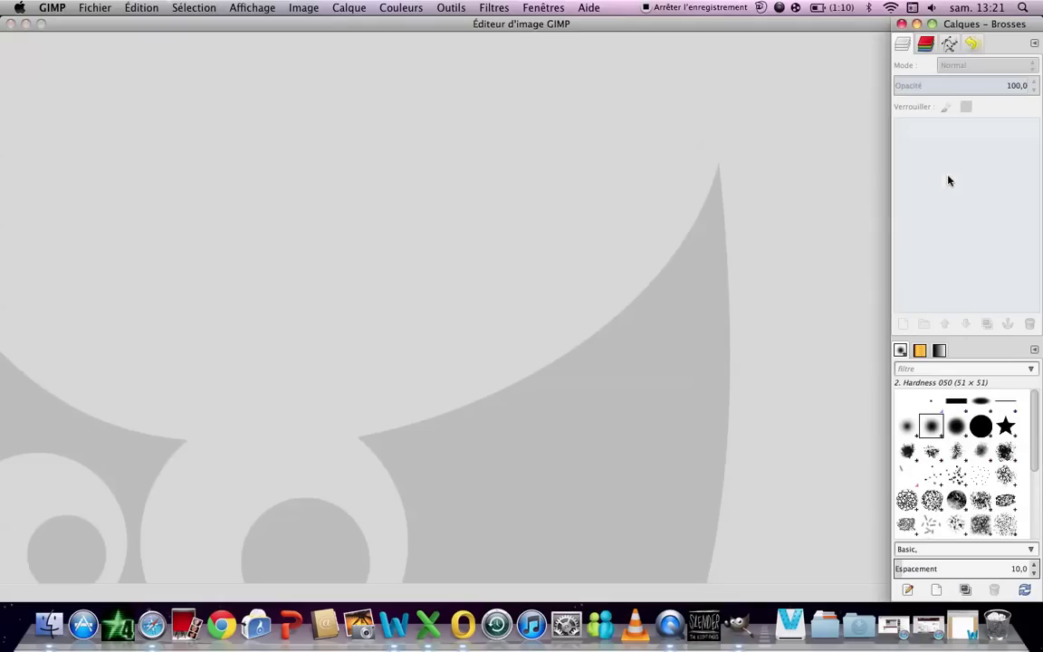
left_click(60, 129)
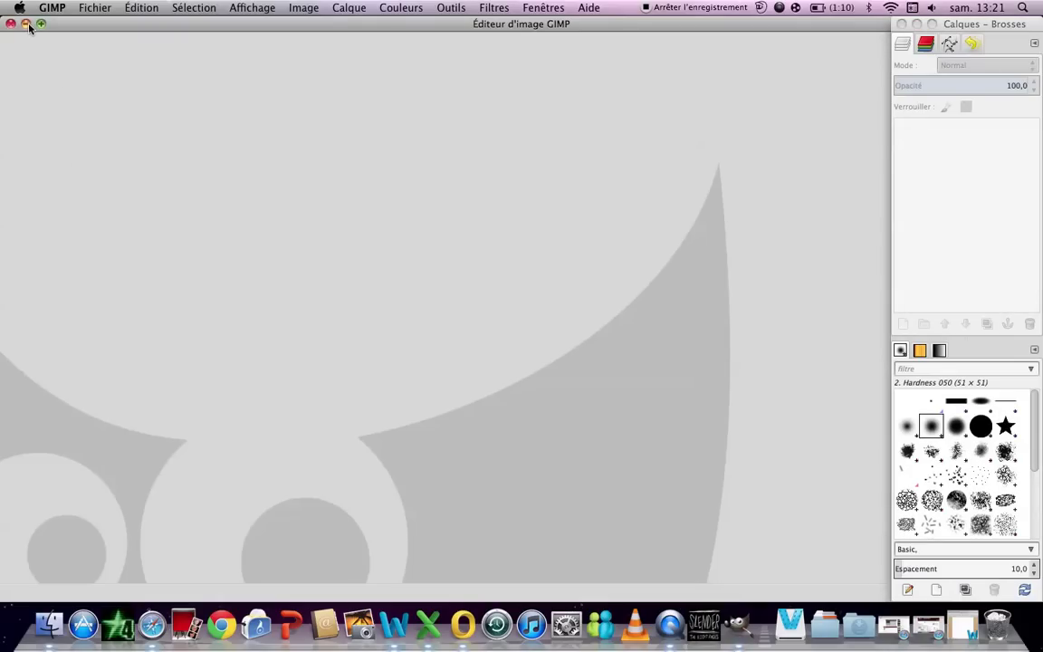
left_click(26, 25)
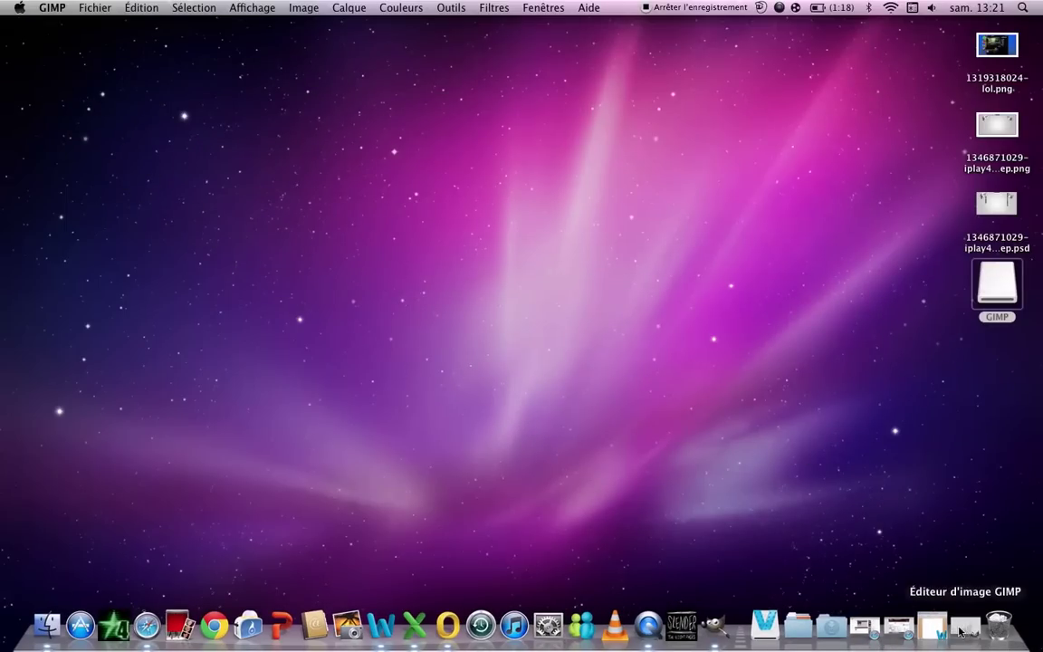
left_click(965, 624)
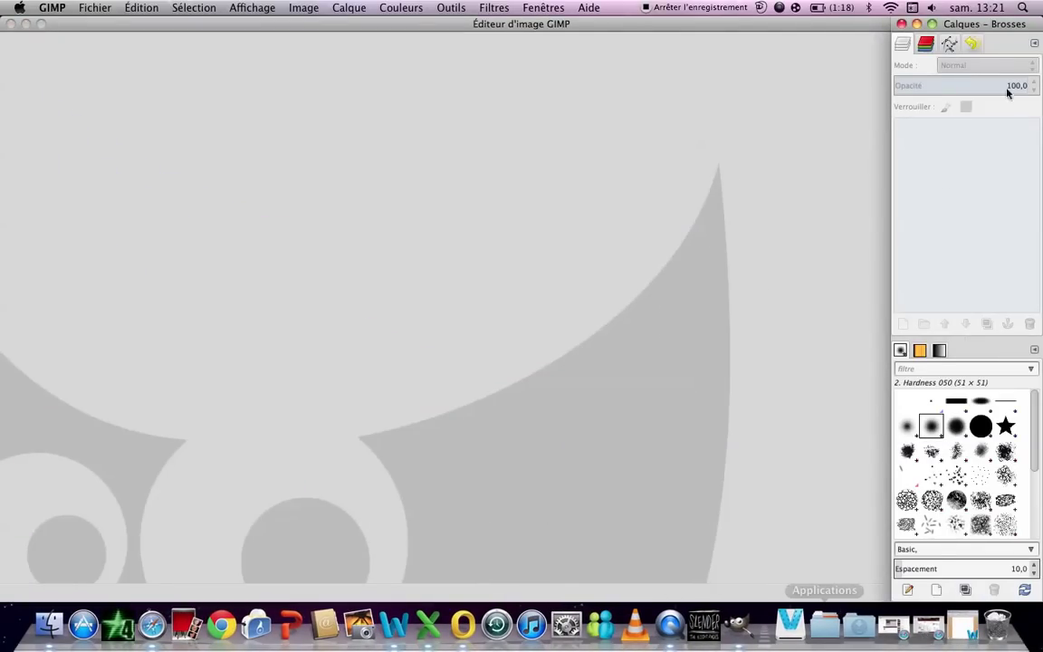
left_click_drag(987, 25, 847, 25)
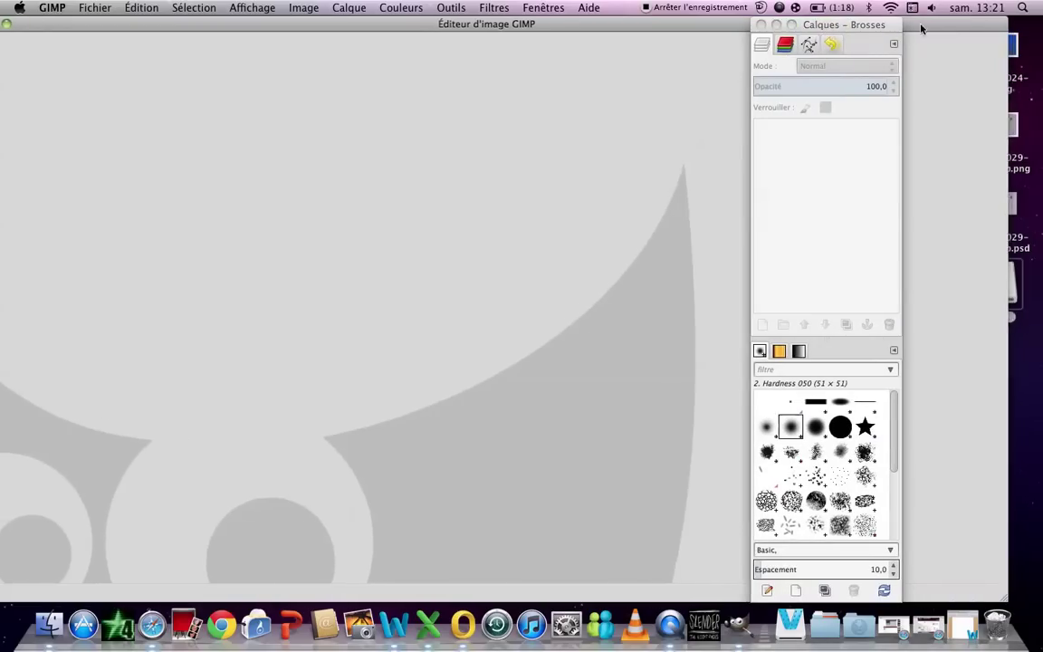
left_click_drag(1010, 243, 511, 220)
left_click(1005, 243)
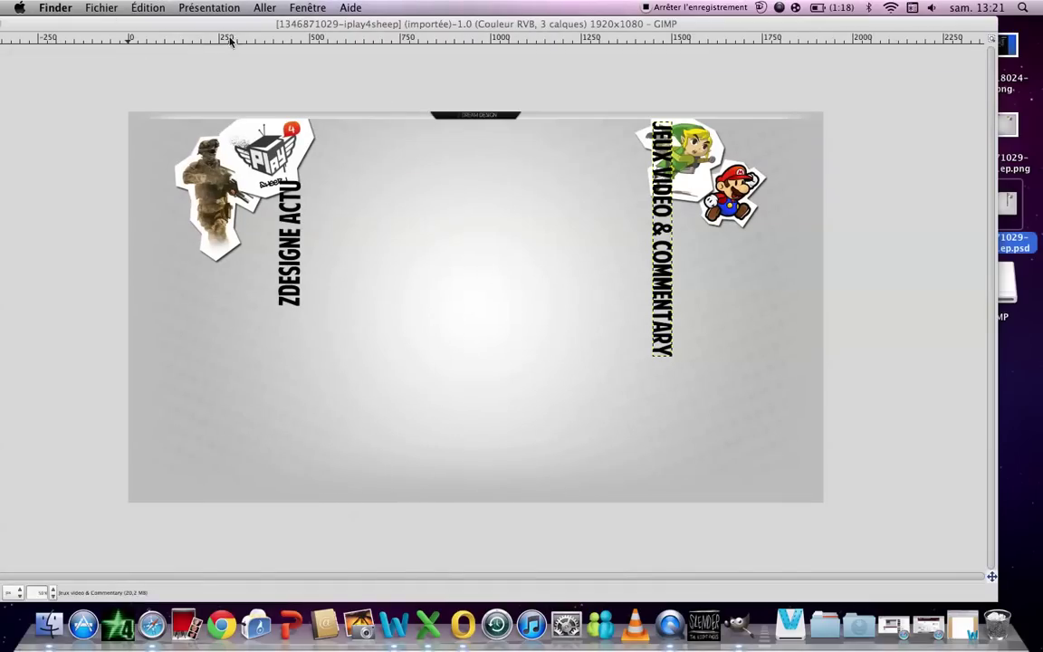
Step: Shift the Layers–Brushes dock right and select the ZDESIGNE Actu layer
left_click(710, 74)
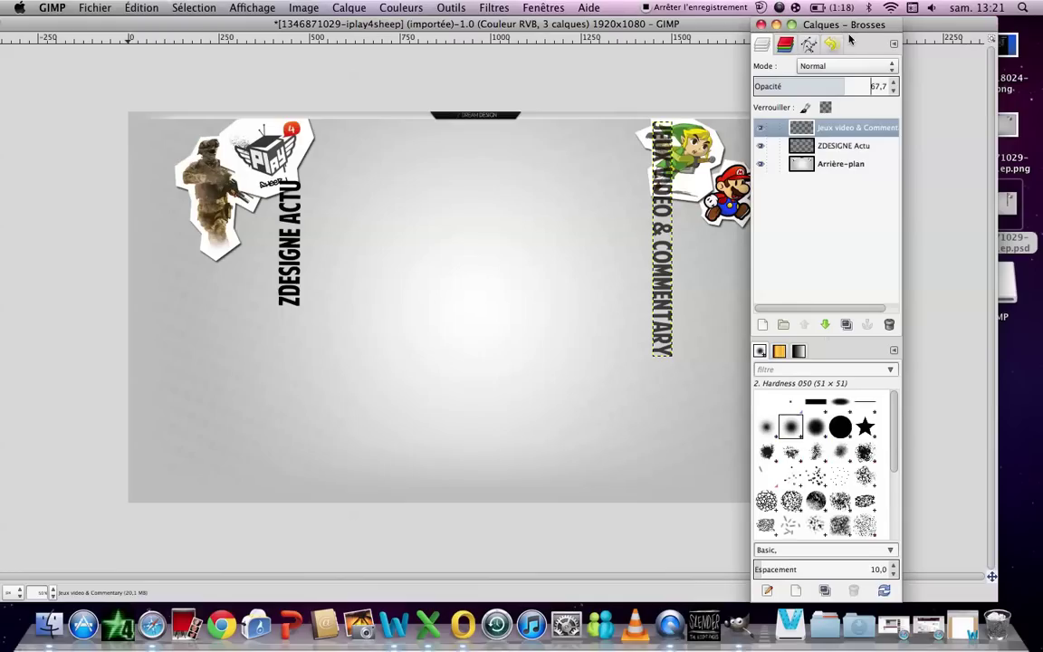
left_click_drag(848, 32, 929, 31)
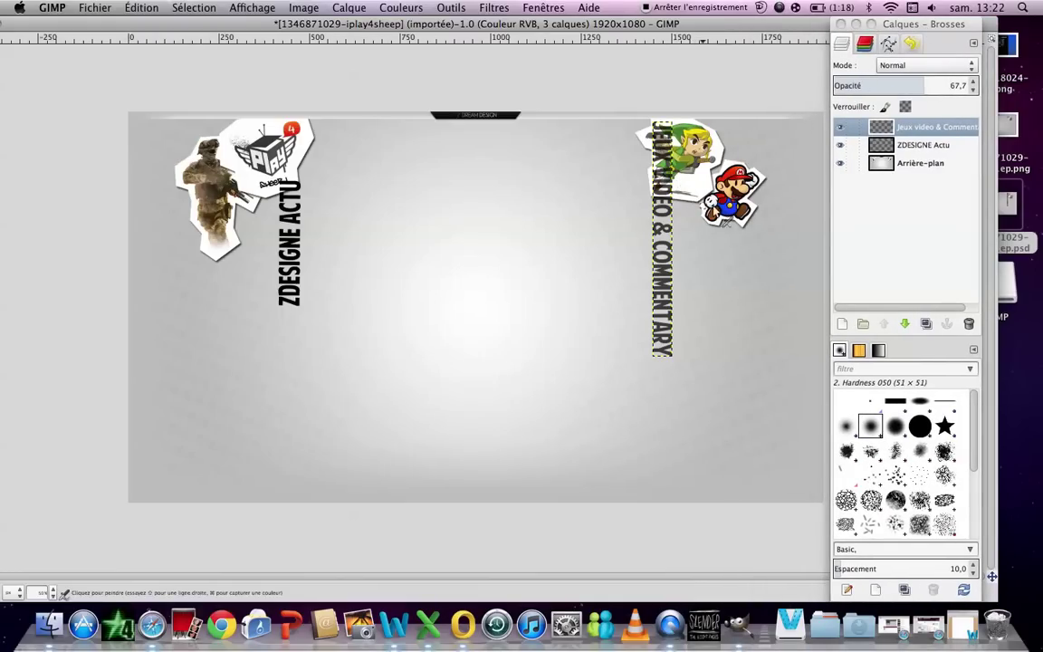
double_click(901, 146)
left_click(883, 147)
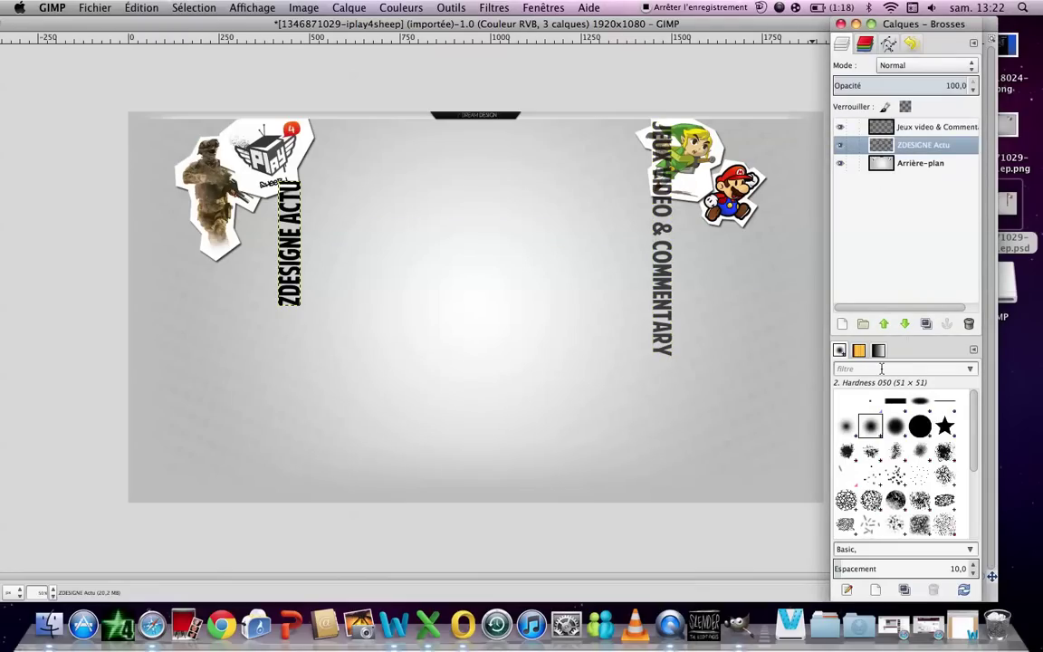
Step: Choose the Sponge 02 brush from the Splatters set, then return to Word's caption text box
scroll(919, 434, "down", 5)
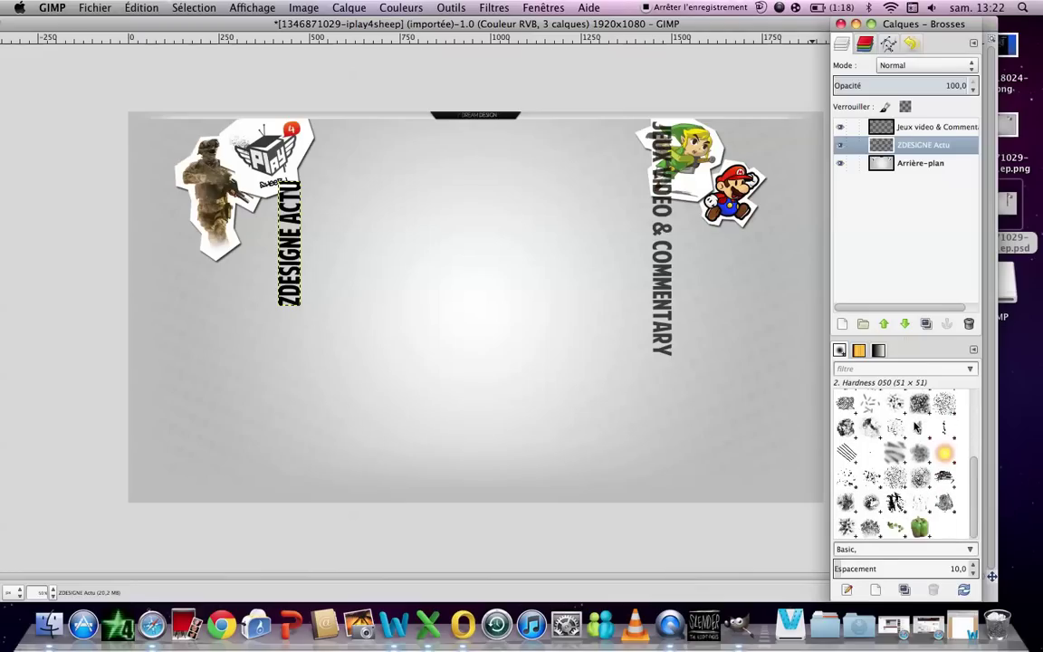
left_click(911, 471)
left_click(897, 497)
left_click(926, 482)
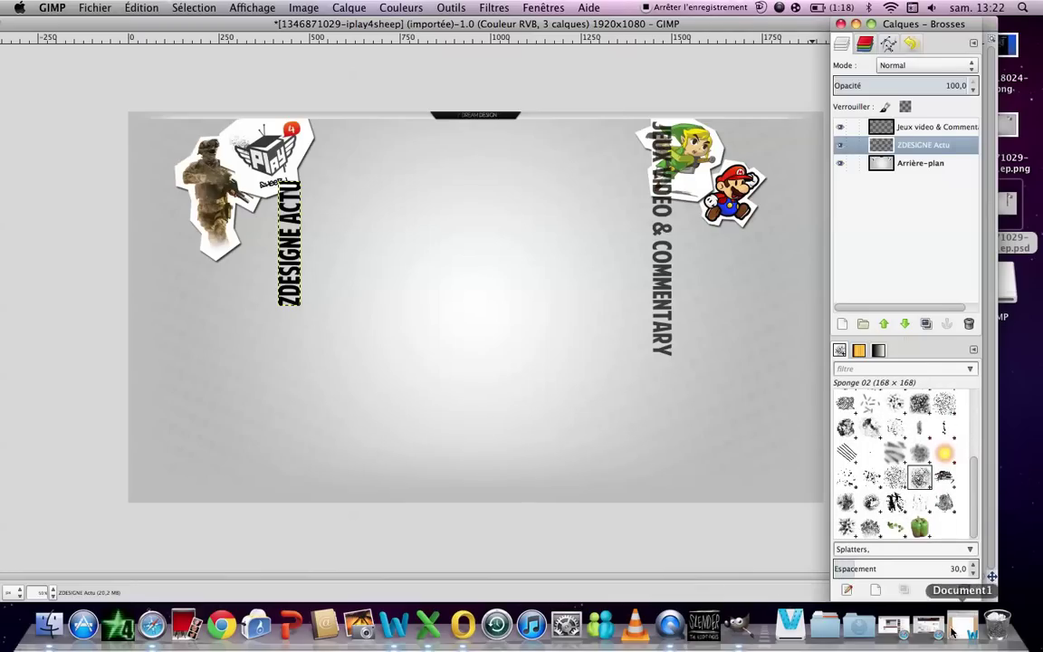
left_click(960, 624)
left_click(406, 259)
Step: Show and delete three captions in turn: 'B sa resemble', 'Aimez la vidéo et abonnez vous svp', 'Merci et a bientot'
type("Bon voilà a quoi")
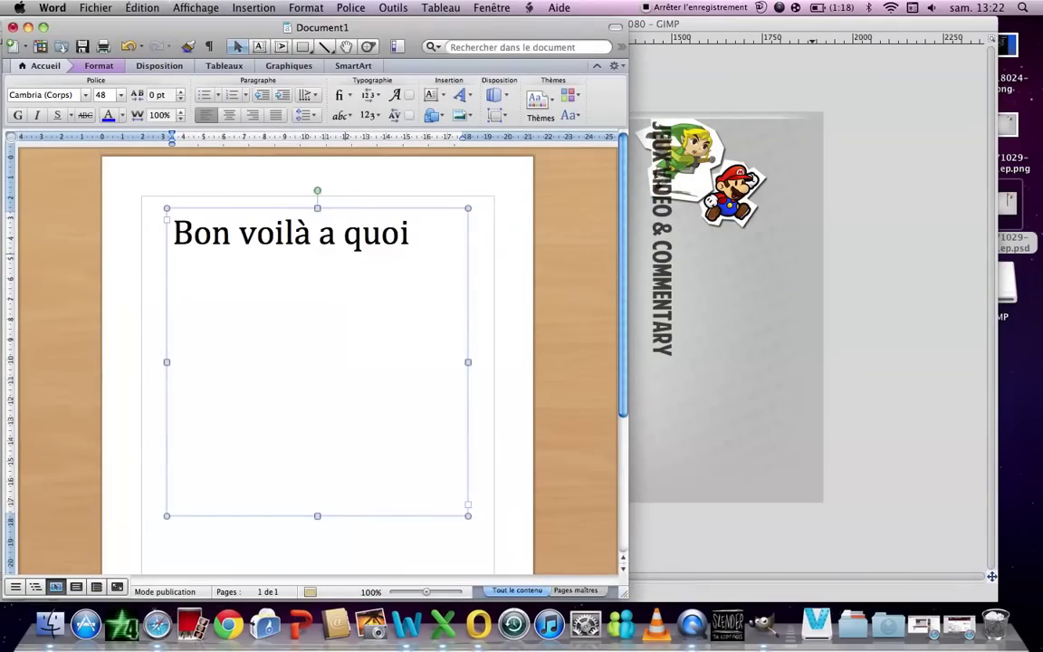
type(" sa resemble")
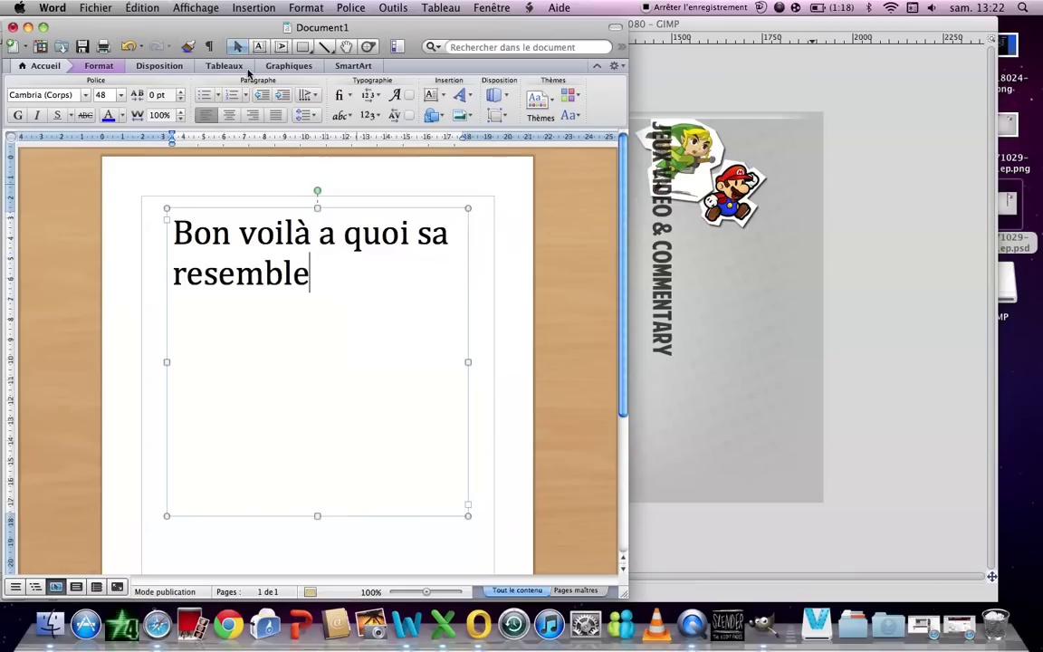
left_click_drag(317, 288, 183, 233)
key("BackSpace")
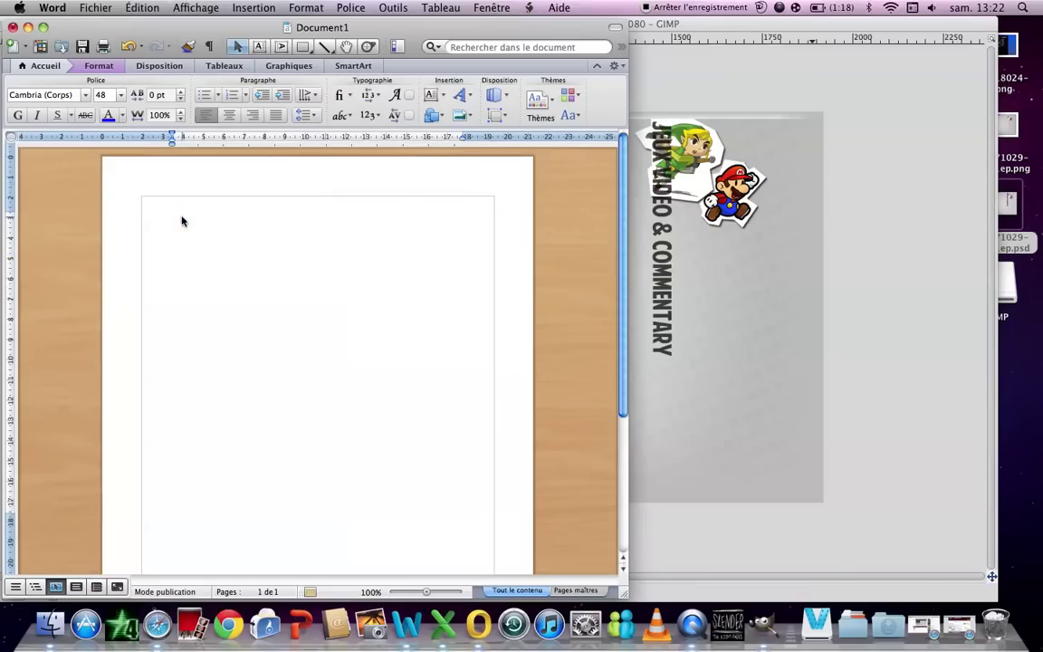
type("Aimez")
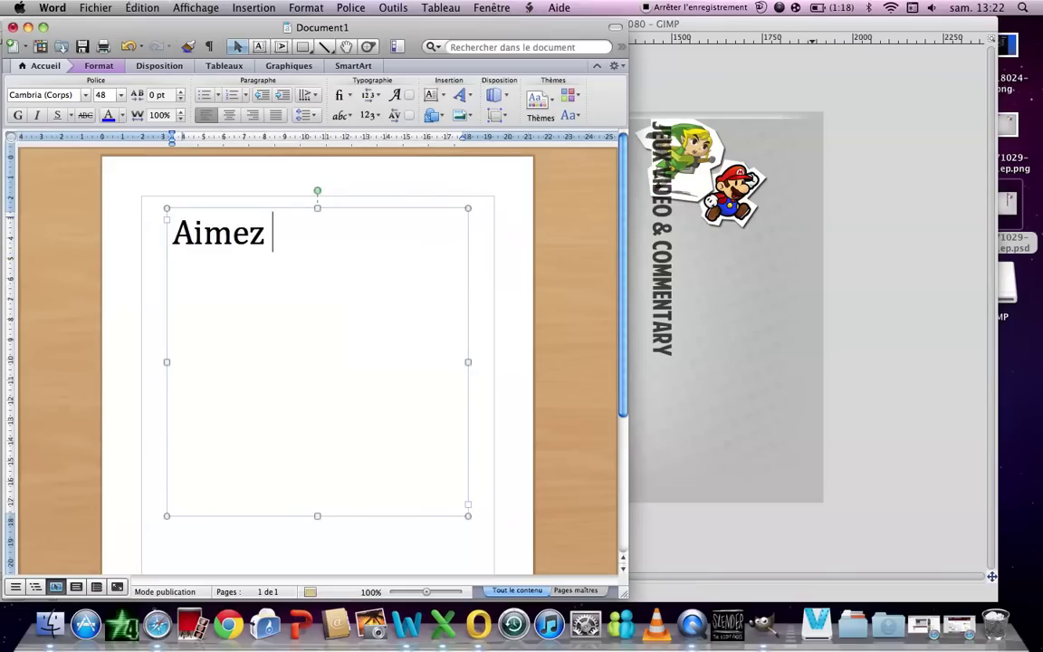
type(" la vidéo et ab")
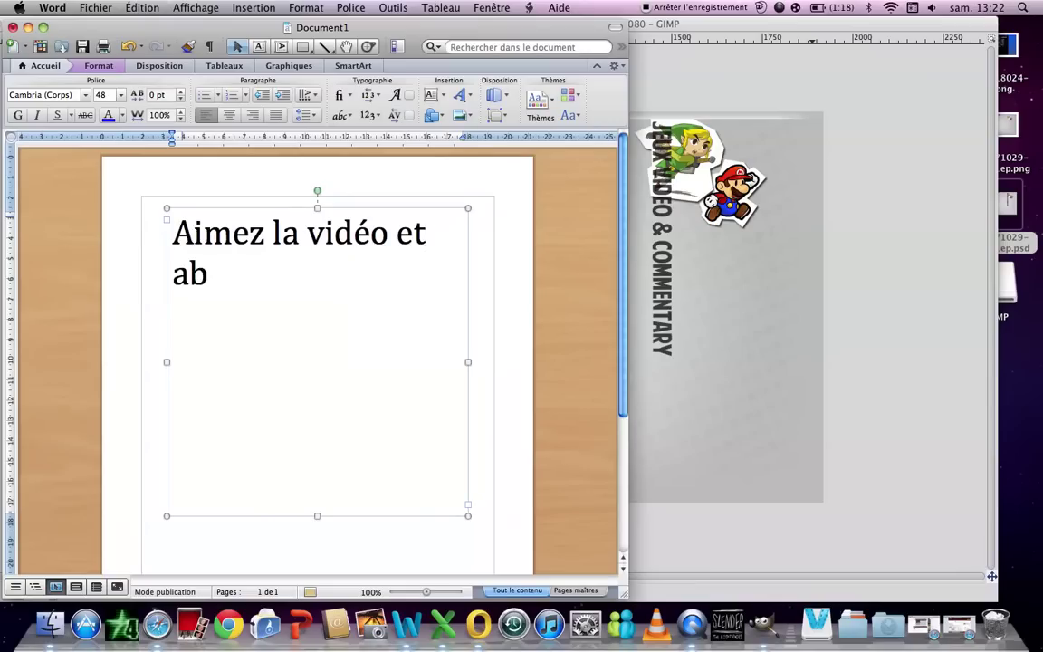
type("onnez vous svp")
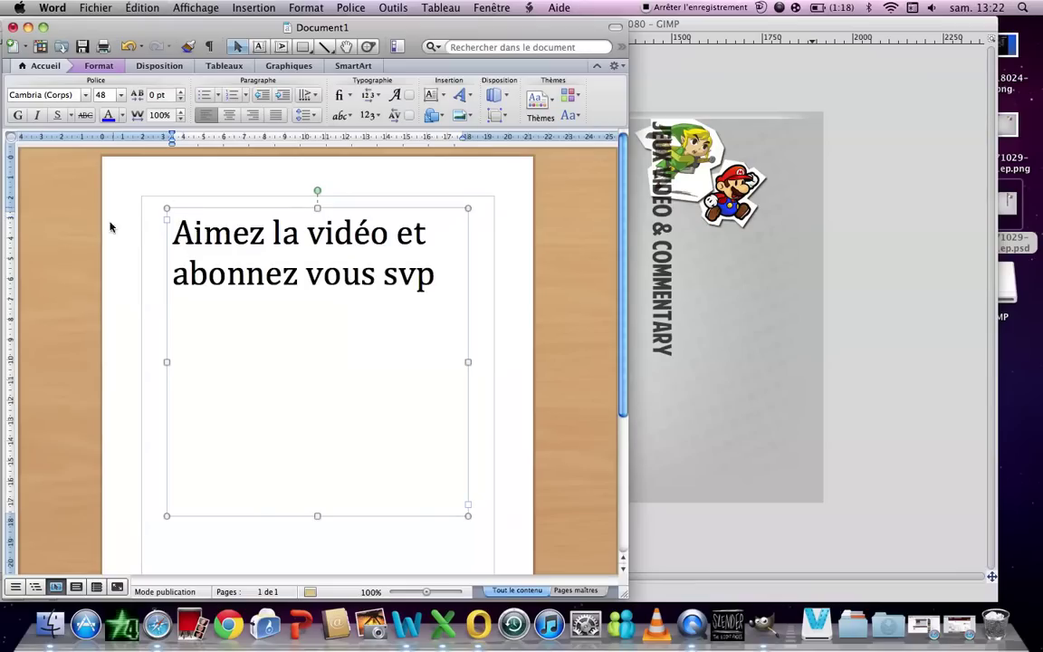
mouse_move(435, 274)
left_mouse_down()
mouse_move(172, 274)
mouse_move(172, 233)
left_mouse_up()
key("BackSpace")
type("Merci et a bientot")
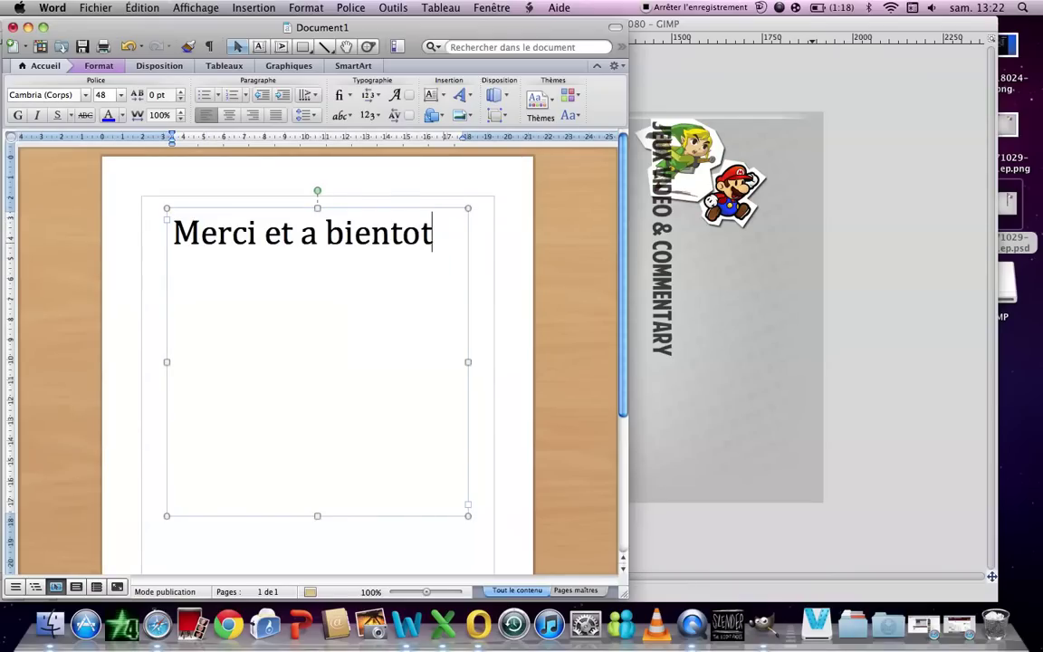
left_click_drag(436, 234, 139, 233)
key("BackSpace")
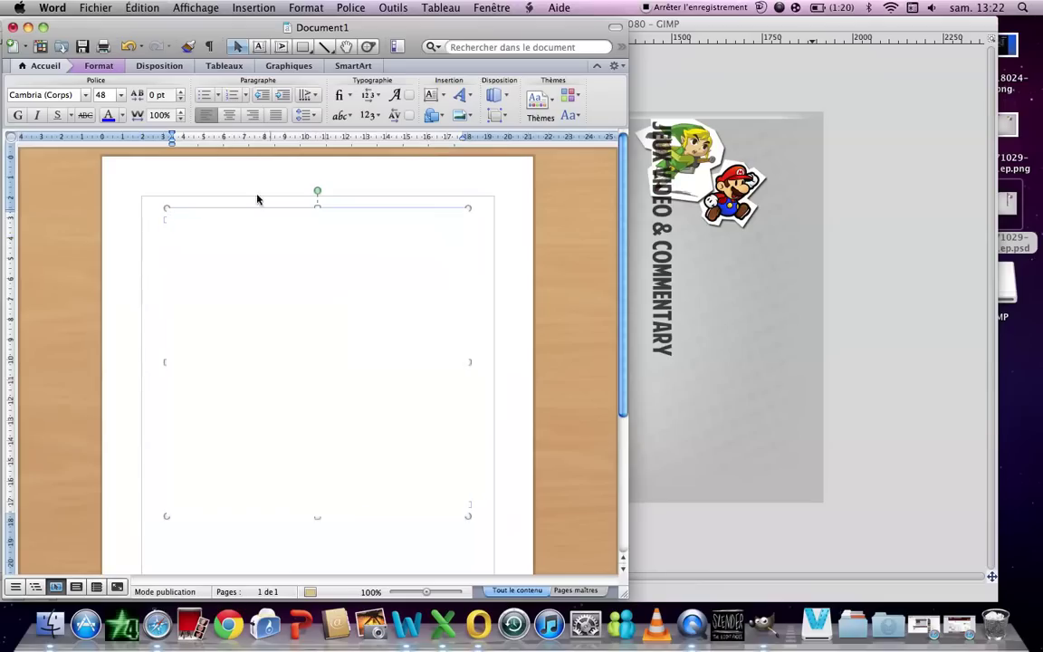
Step: Close Word's Document1 without saving and bring the GIMP banner window forward
left_click(13, 26)
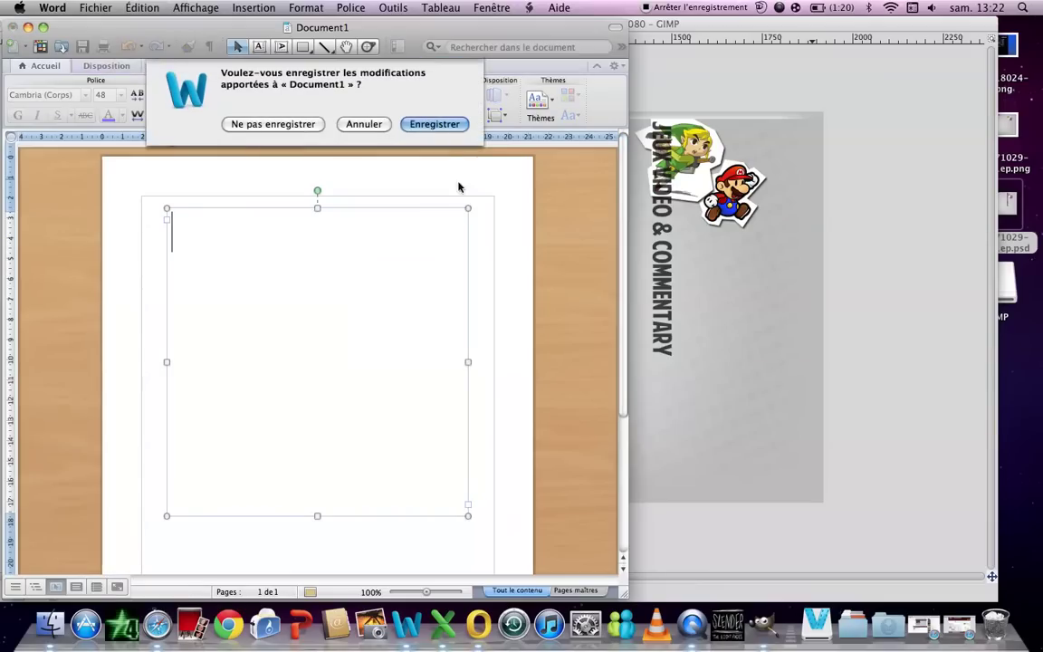
left_click(245, 124)
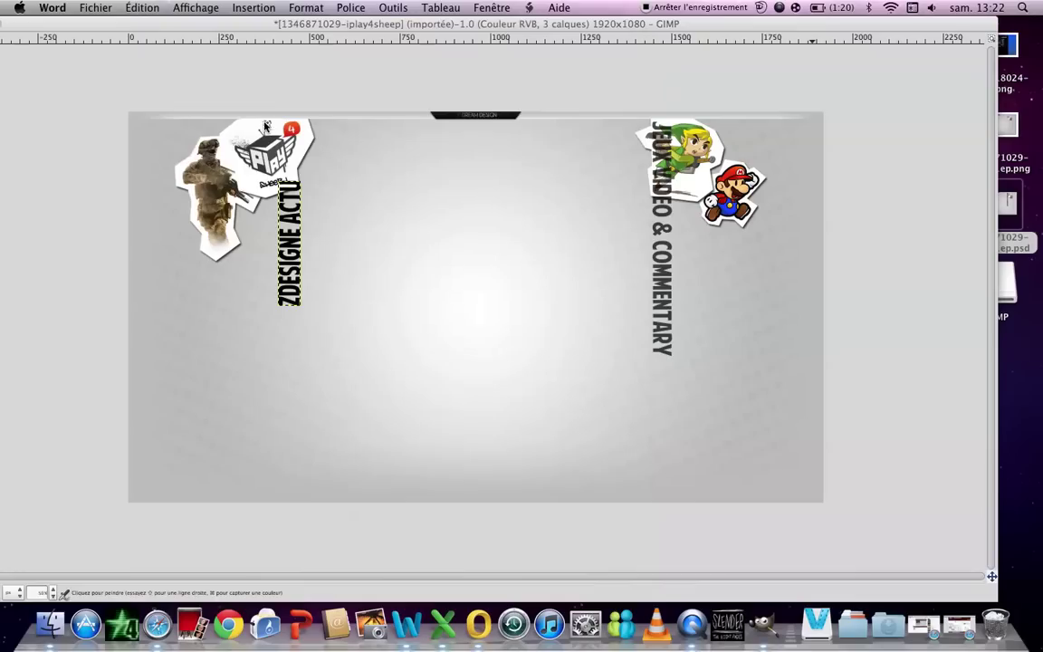
left_click(305, 207)
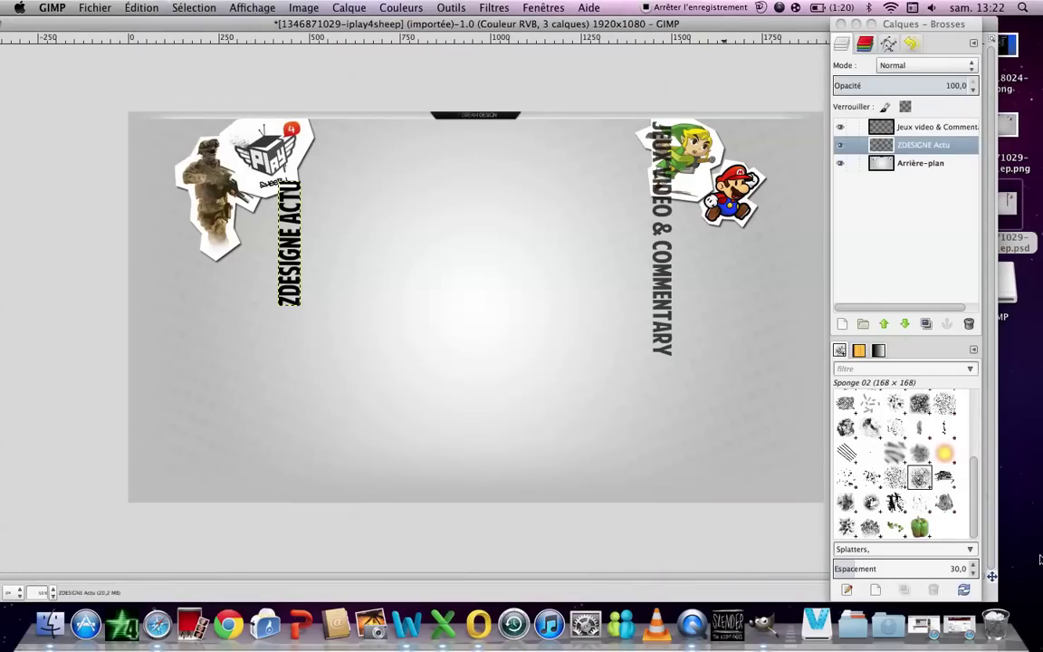